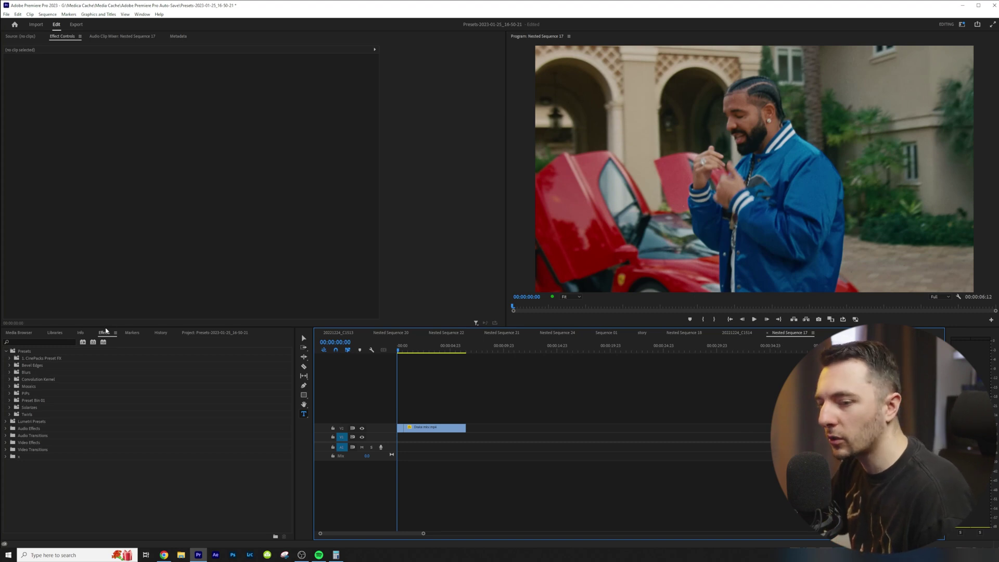
Step: Create a new bin inside the Presets folder named after the user's 'super fire PRESETS' collection
left_click(104, 333)
left_click(5, 352)
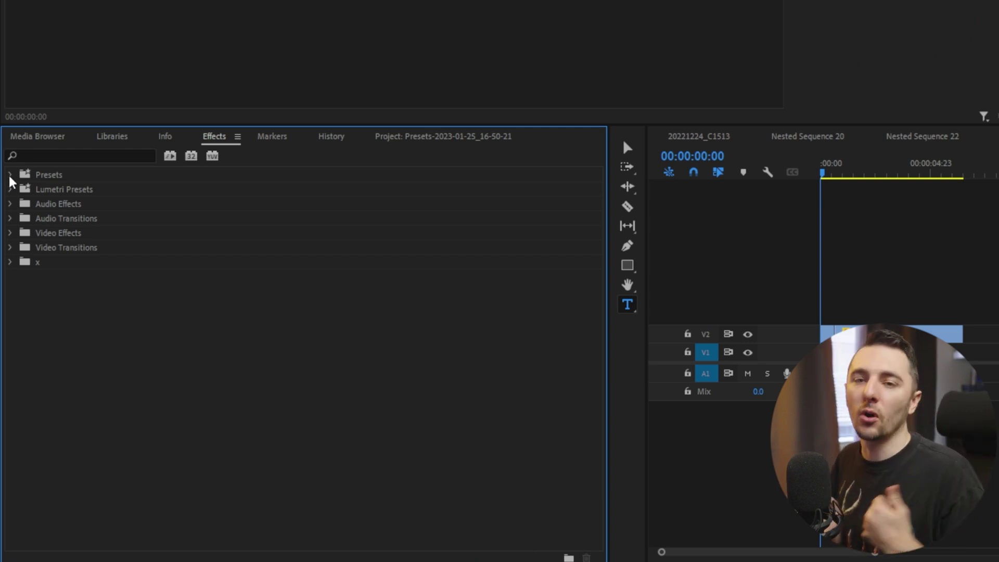
left_click(10, 175)
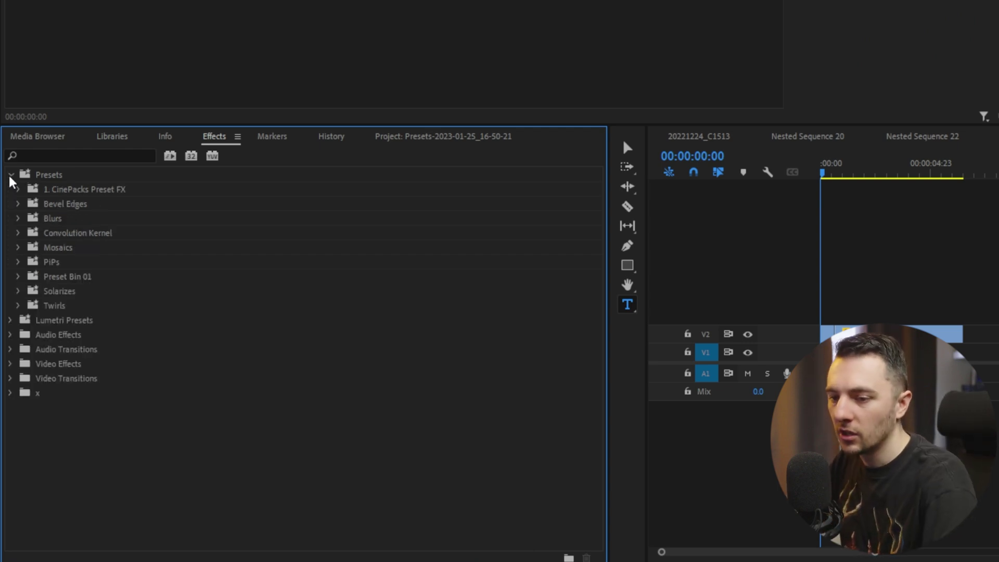
right_click(58, 178)
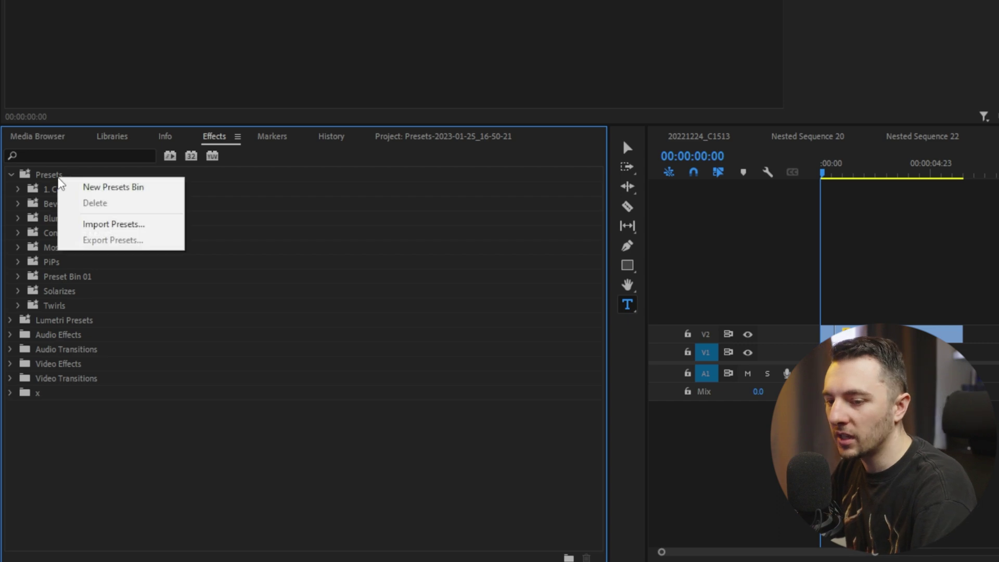
left_click(84, 191)
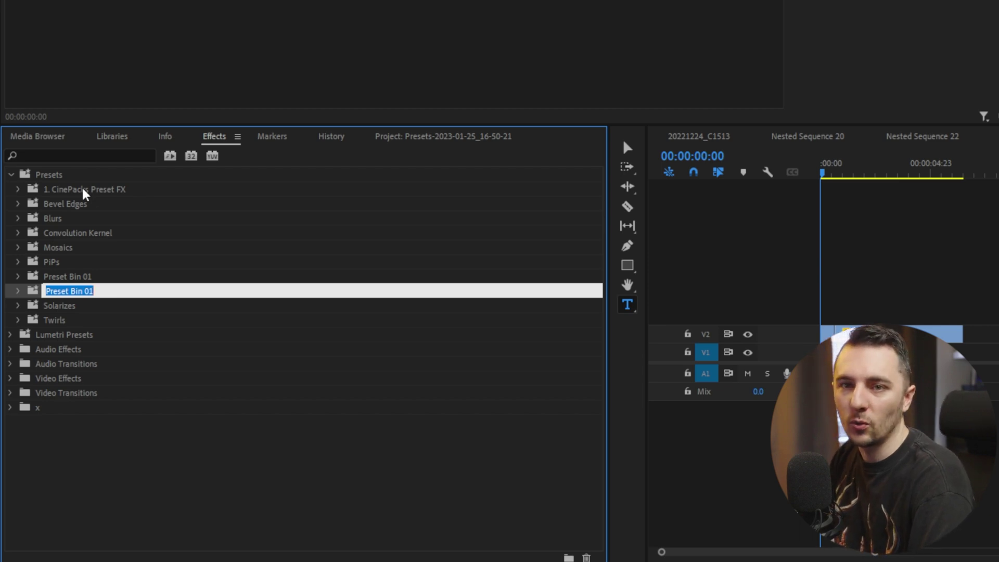
type("Tyler's super")
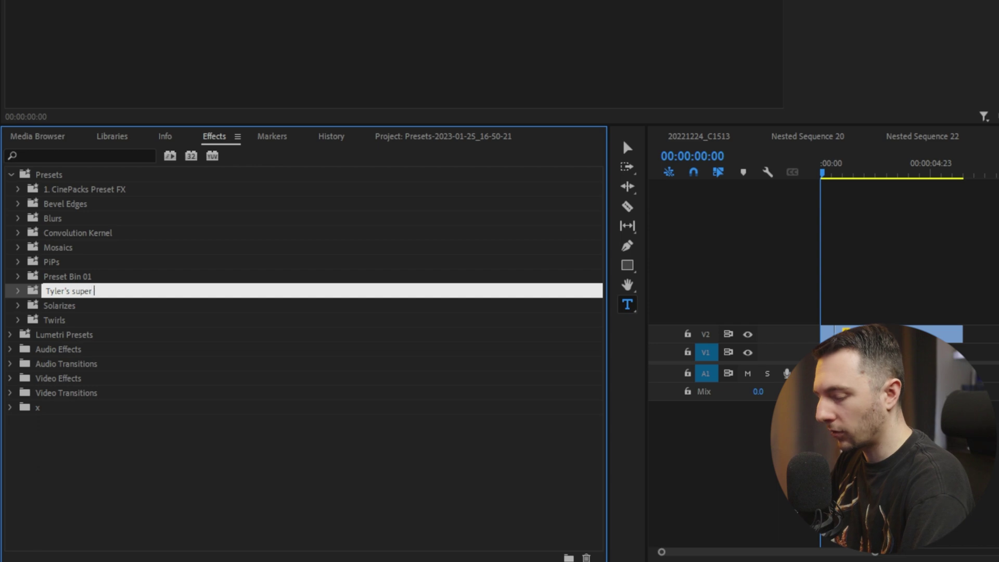
type(" fire P")
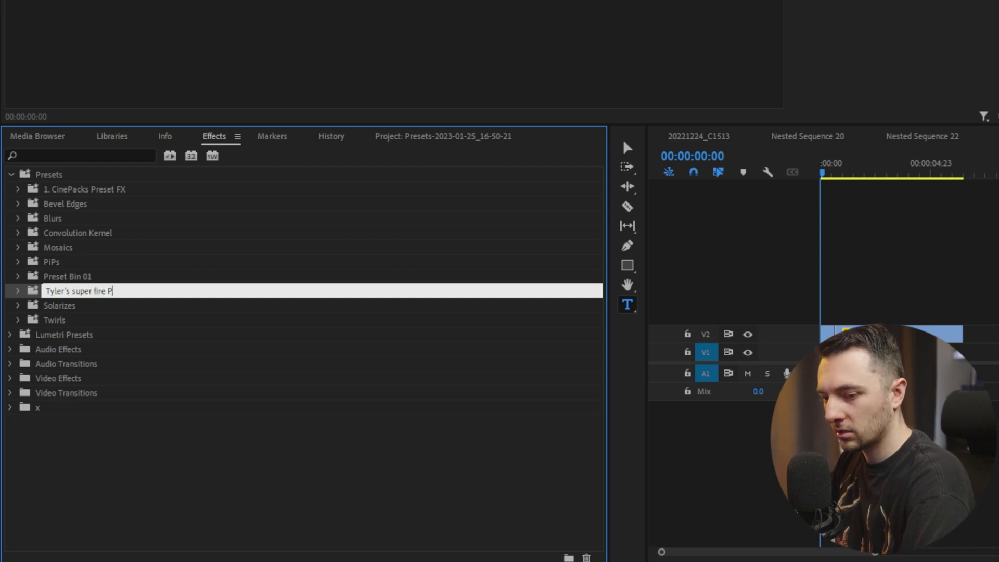
type("RESETS")
key("Return")
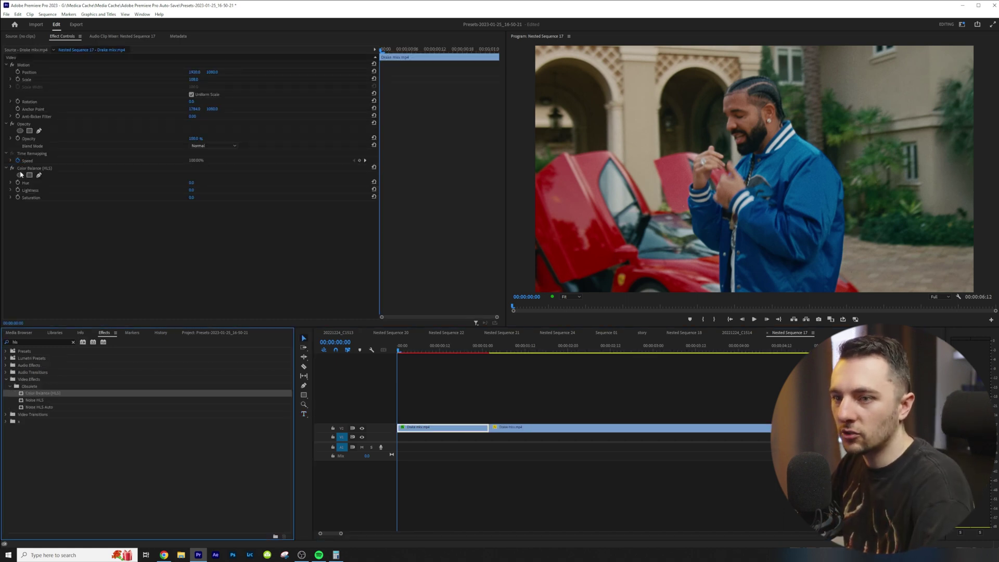
Step: Keyframe the Color Balance (HLS) Hue to spin several full rotations within one second, then play it back
left_click(18, 183)
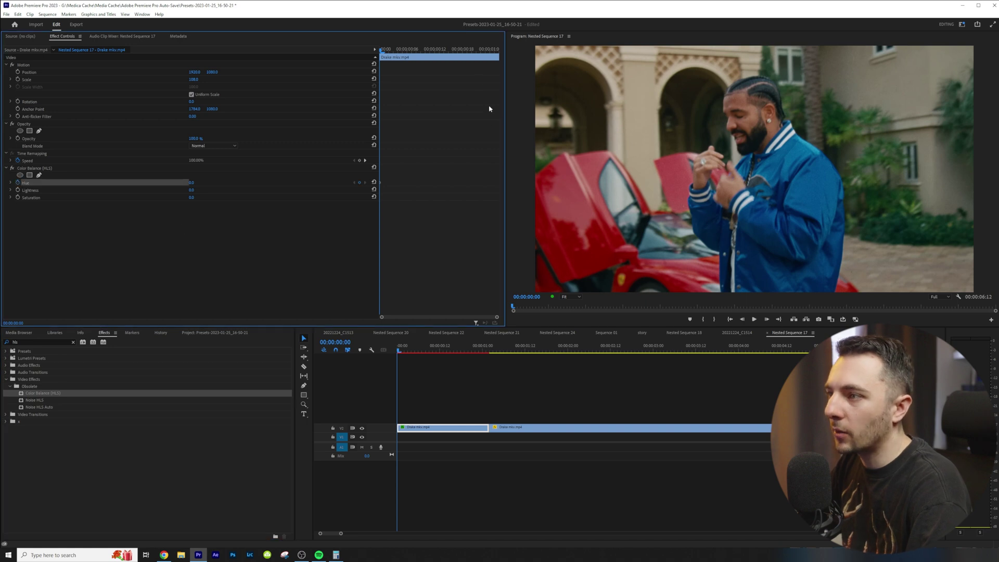
mouse_move(439, 49)
left_mouse_down()
mouse_move(457, 49)
mouse_move(438, 68)
left_mouse_up()
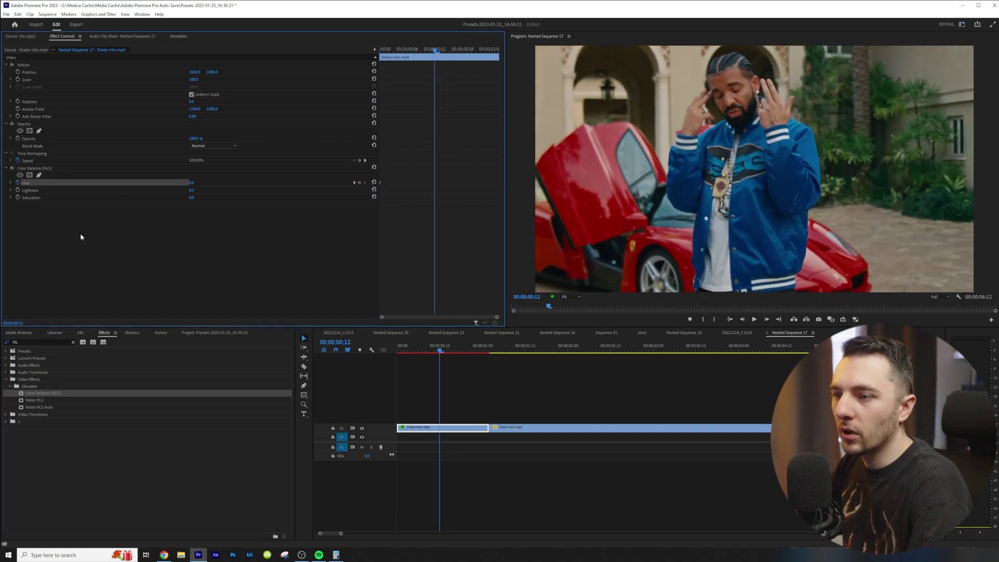
left_click_drag(193, 183, 333, 182)
left_click(443, 50)
left_click_drag(448, 54, 494, 61)
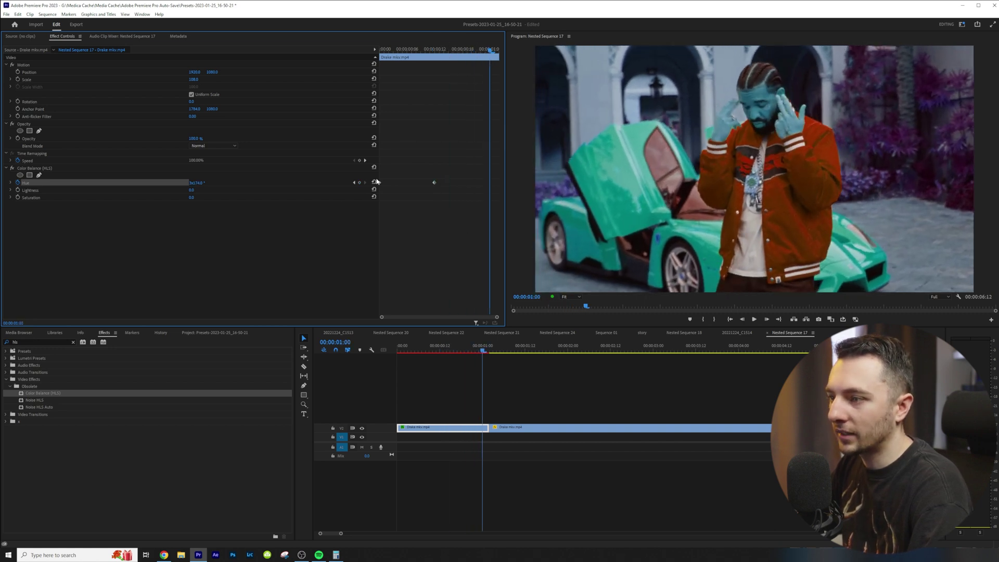
key("j")
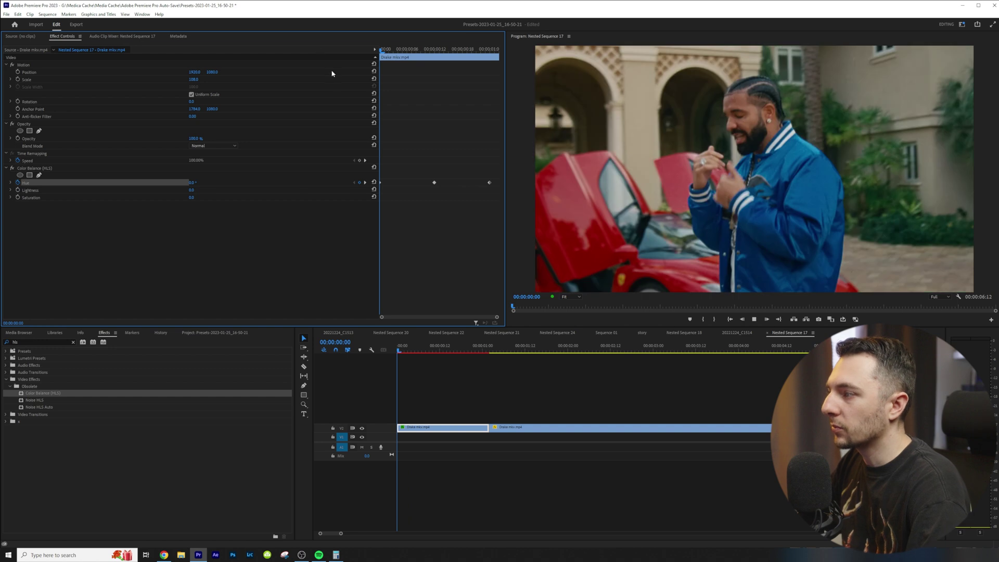
key("space")
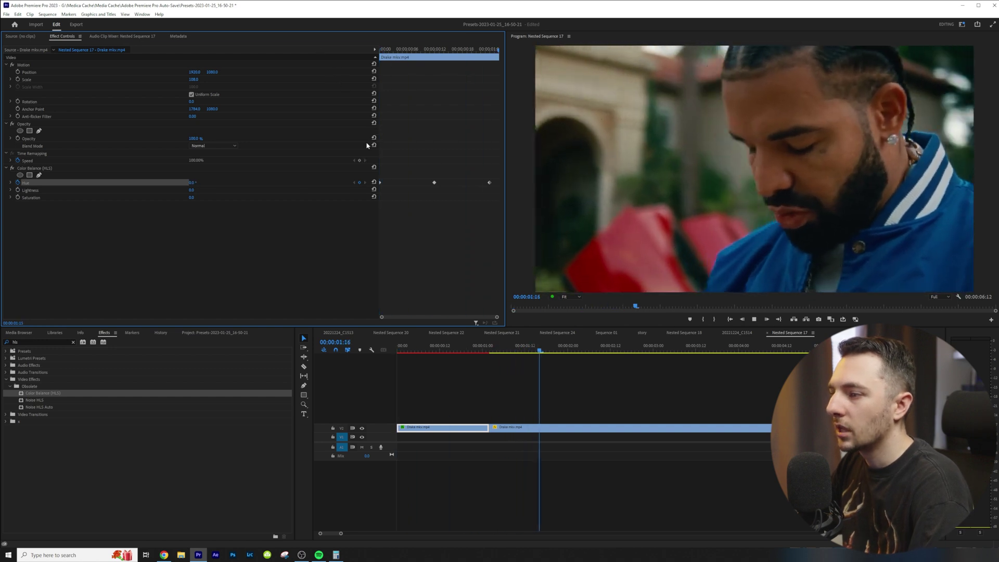
left_click(5, 168)
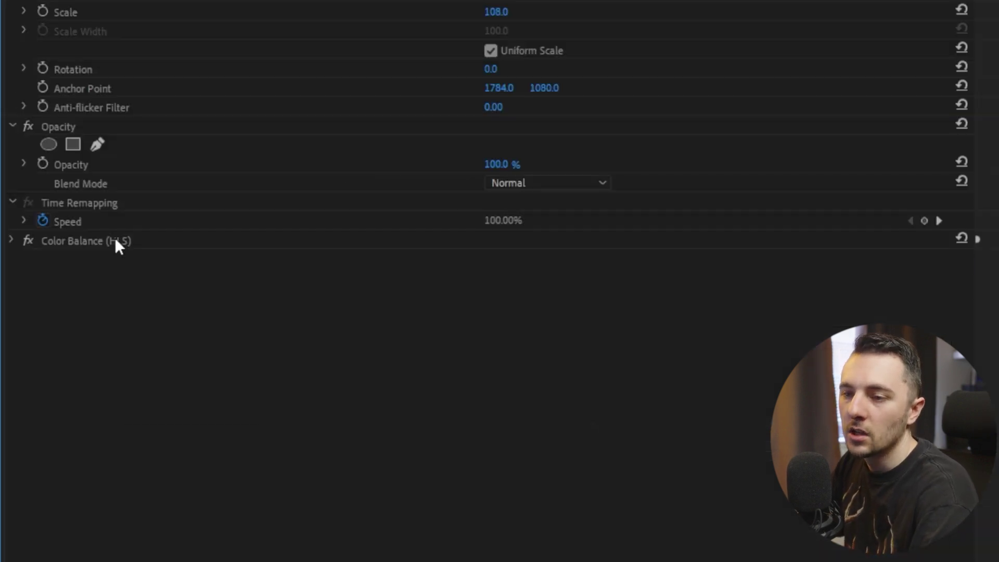
Step: Start a preset from the Color Balance (HLS) effect and name it '1. RGB CYCLE'
right_click(46, 168)
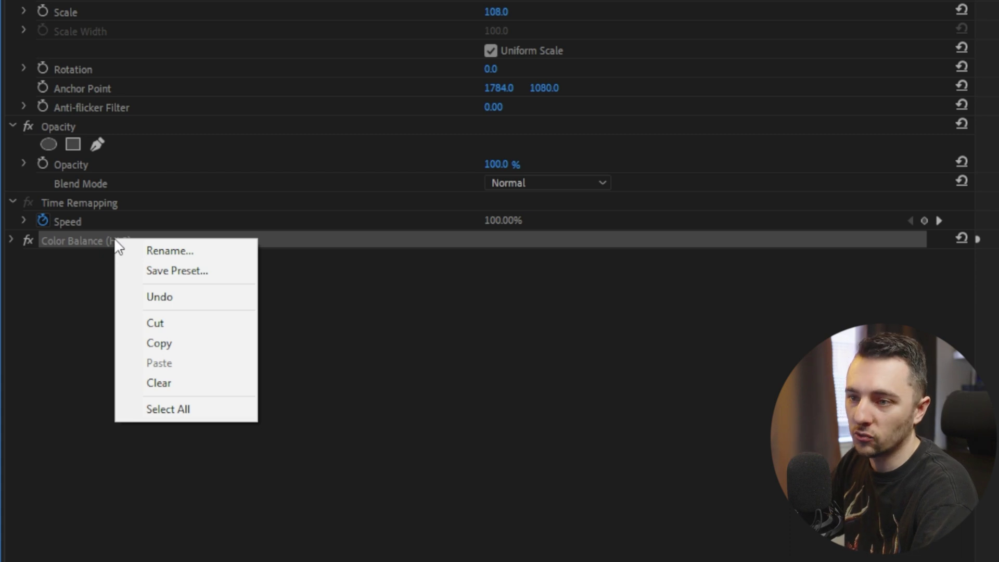
left_click(158, 270)
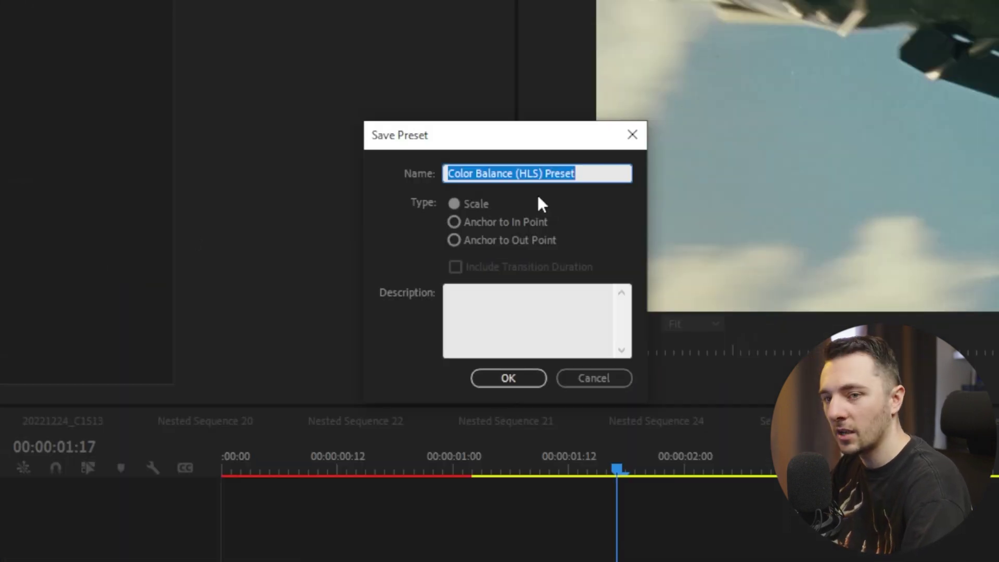
type("RGB ")
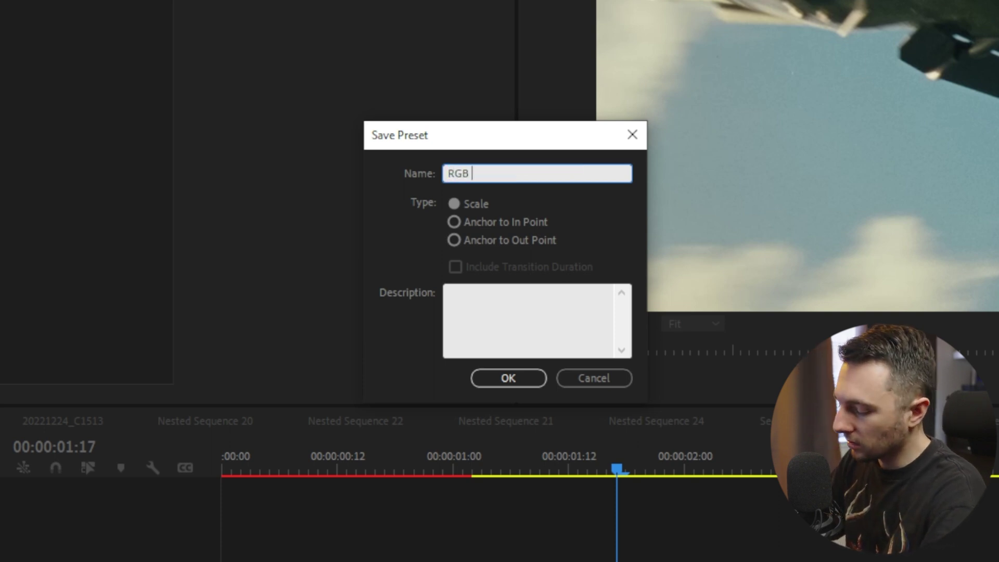
type("CYCLE")
key("Home")
type("1.")
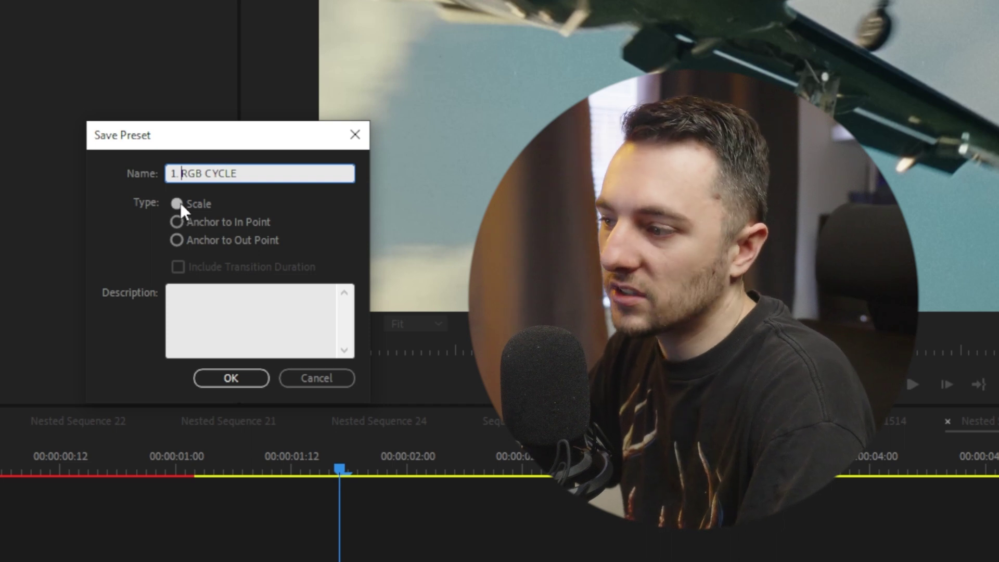
Step: Compare the keyframe timing types, then save 1. RGB CYCLE with the Scale type
left_click(180, 203)
left_click(176, 222)
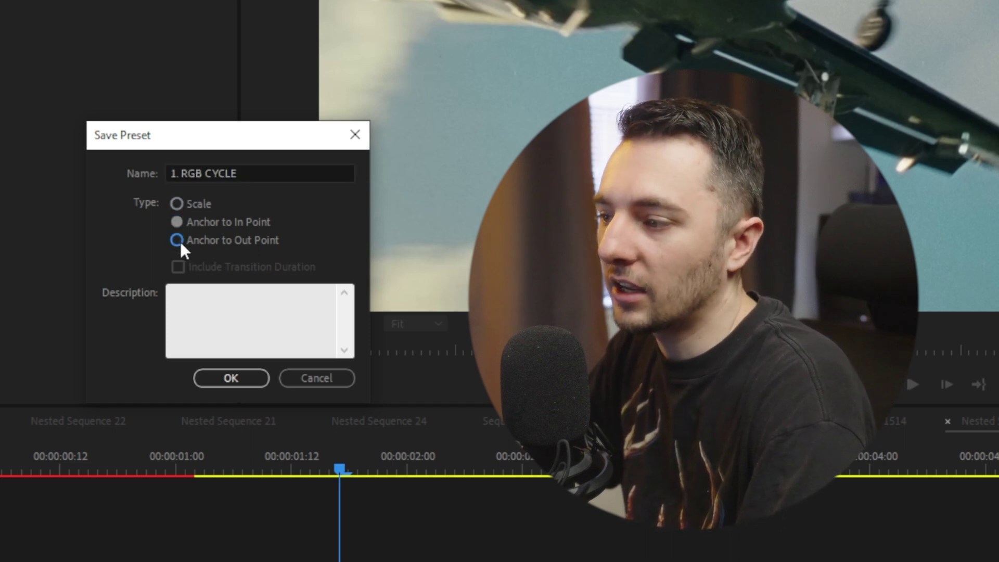
left_click(179, 239)
left_click(176, 203)
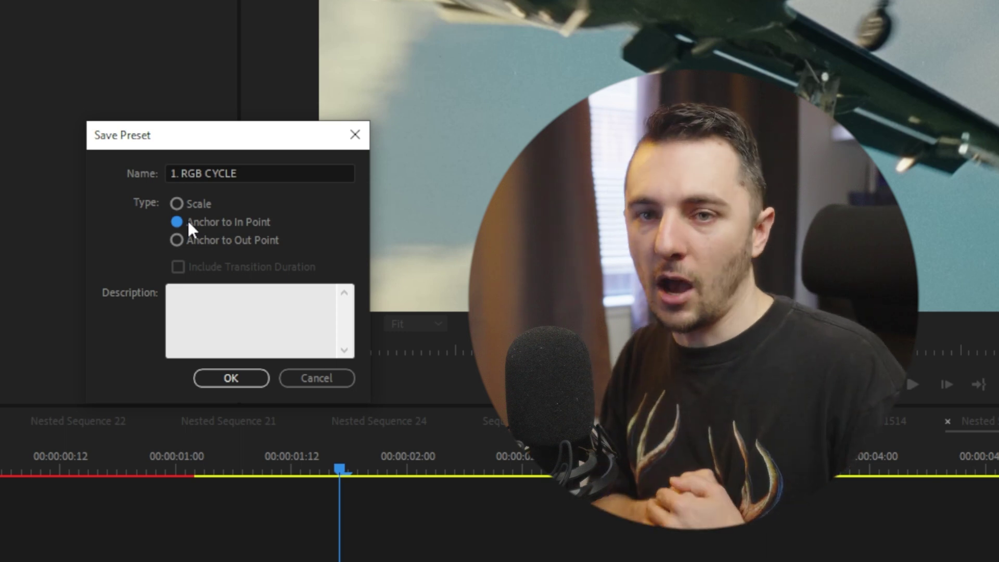
left_click(192, 203)
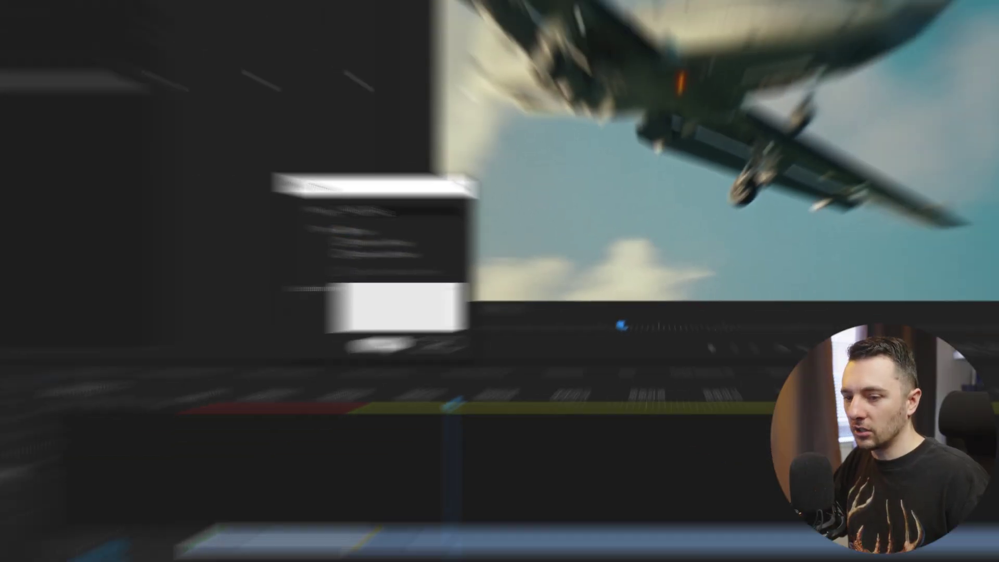
left_click(231, 378)
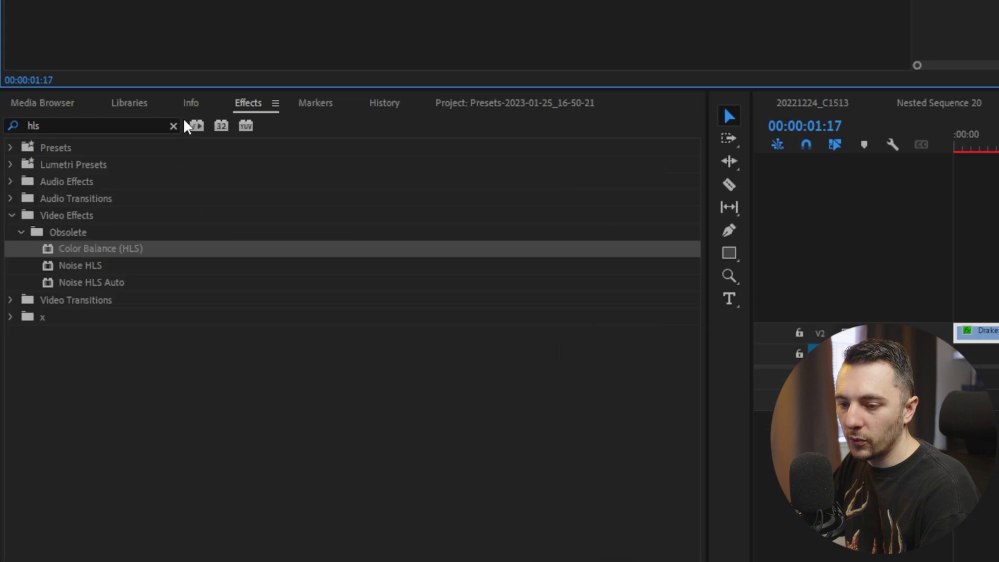
Step: Apply the 1. RGB CYCLE preset from the custom bin to the second clip
left_click(73, 342)
left_click(10, 147)
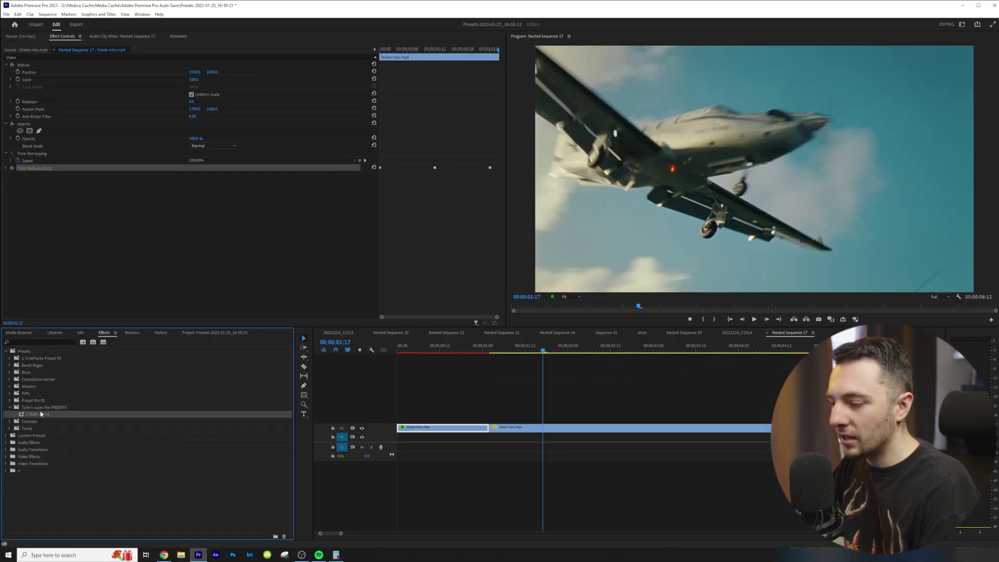
left_click_drag(41, 413, 537, 427)
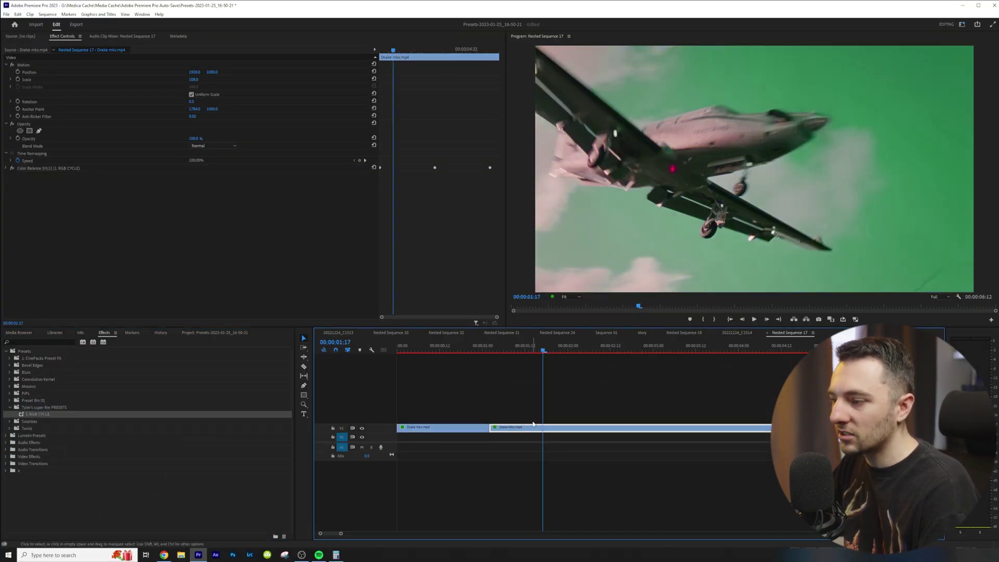
Step: Play the second clip from its start to preview the RGB cycle, then return to the sequence start
left_click(492, 348)
left_click_drag(494, 348, 491, 347)
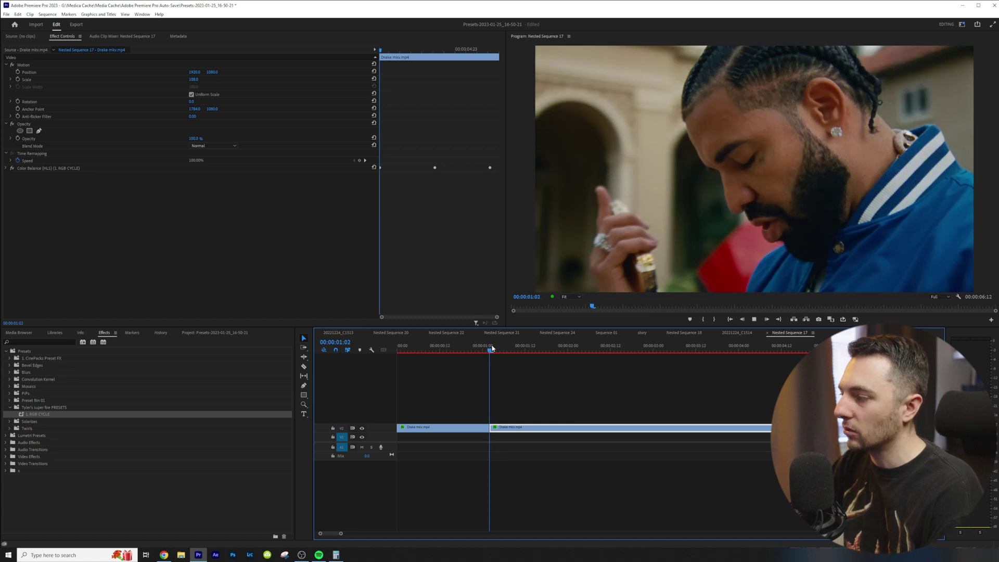
key("space")
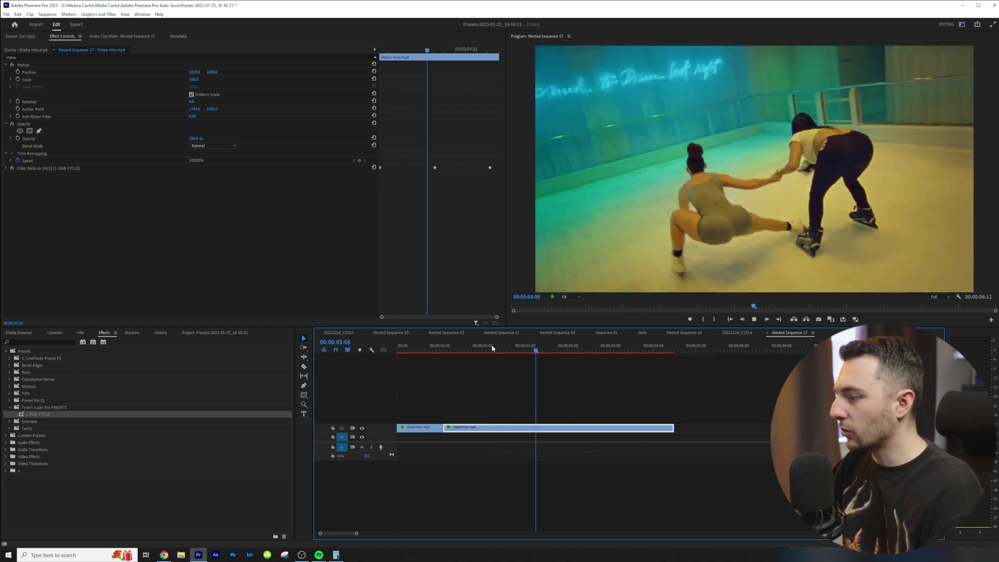
key("minus")
key("minus")
key("minus")
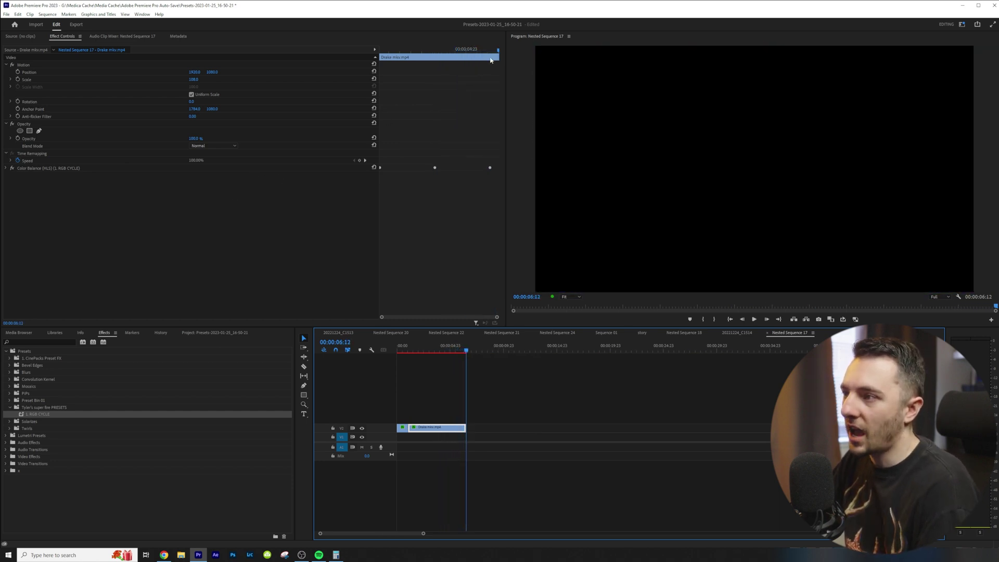
key("space")
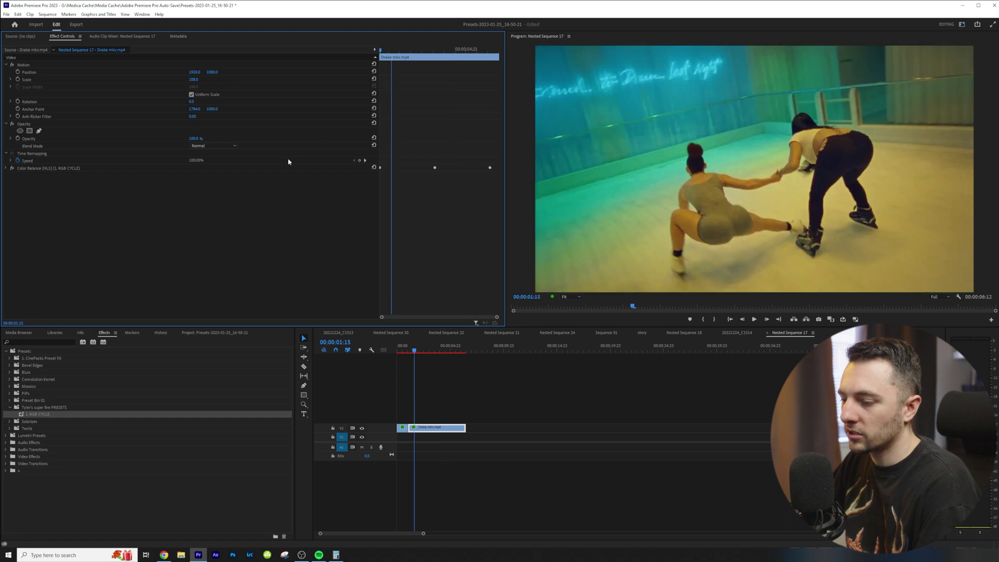
key("Home")
left_click(409, 417)
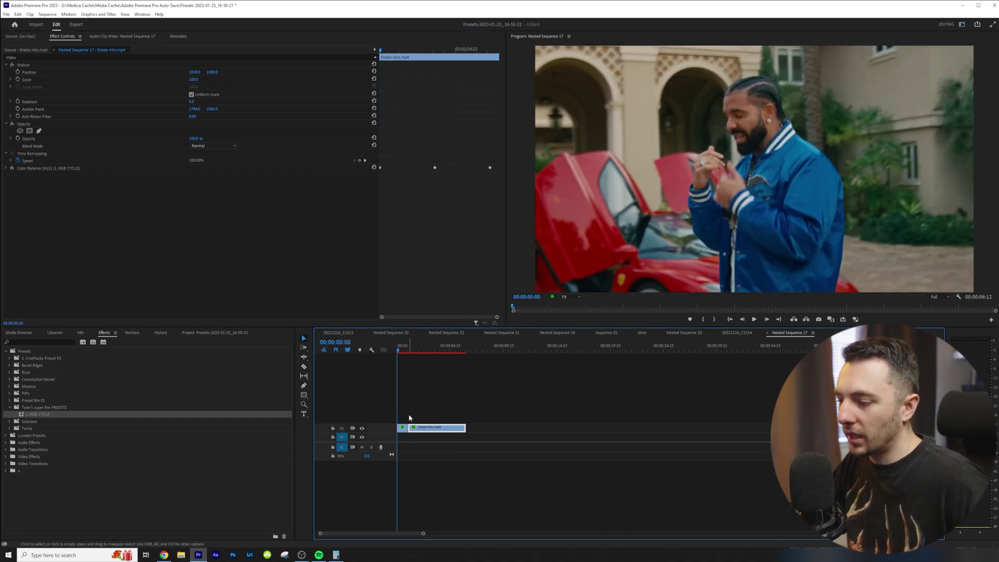
Step: Replace the clip's Color Balance (HLS) effect with a fresh 1. RGB CYCLE preset and preview it
left_click(28, 169)
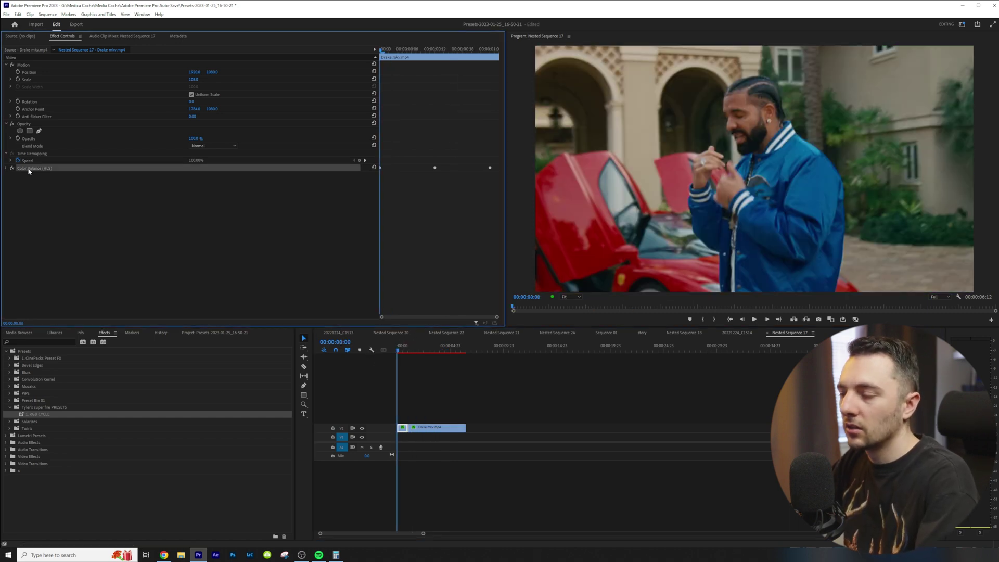
key("Delete")
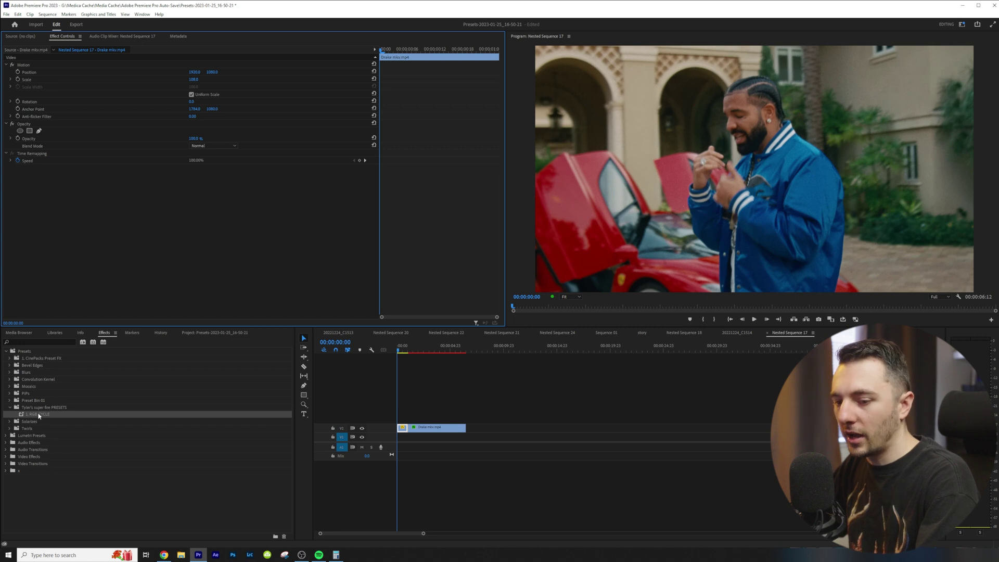
left_click_drag(39, 416, 127, 260)
left_click(257, 60)
key("space")
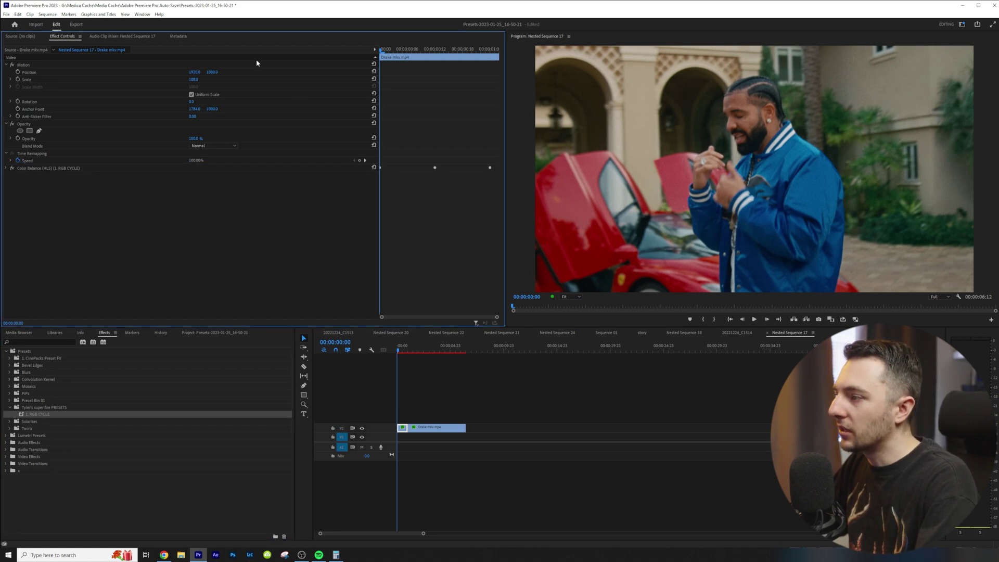
key("space")
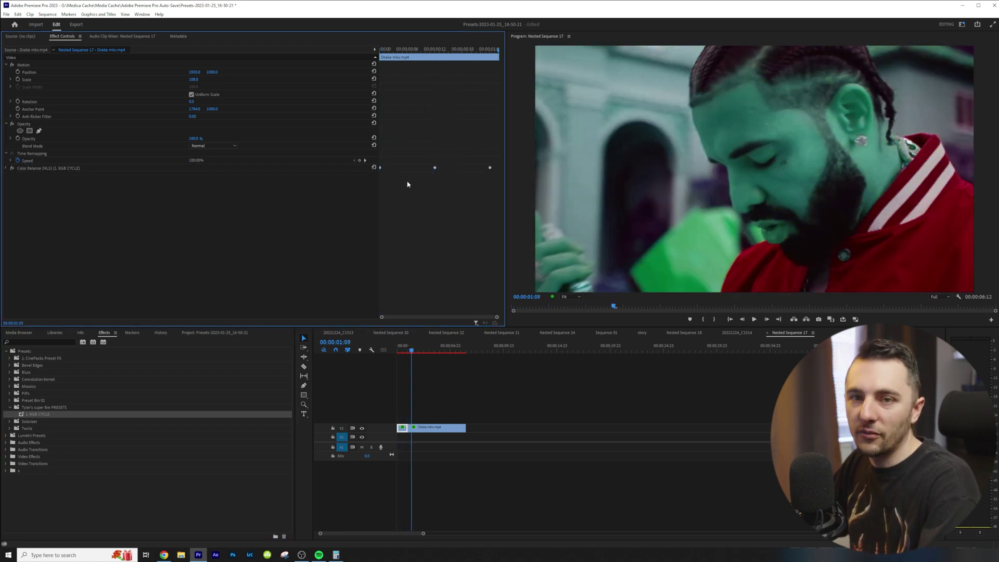
Step: Save the effect as preset '2. RGB CYCLE IN' anchored to the in point
right_click(54, 170)
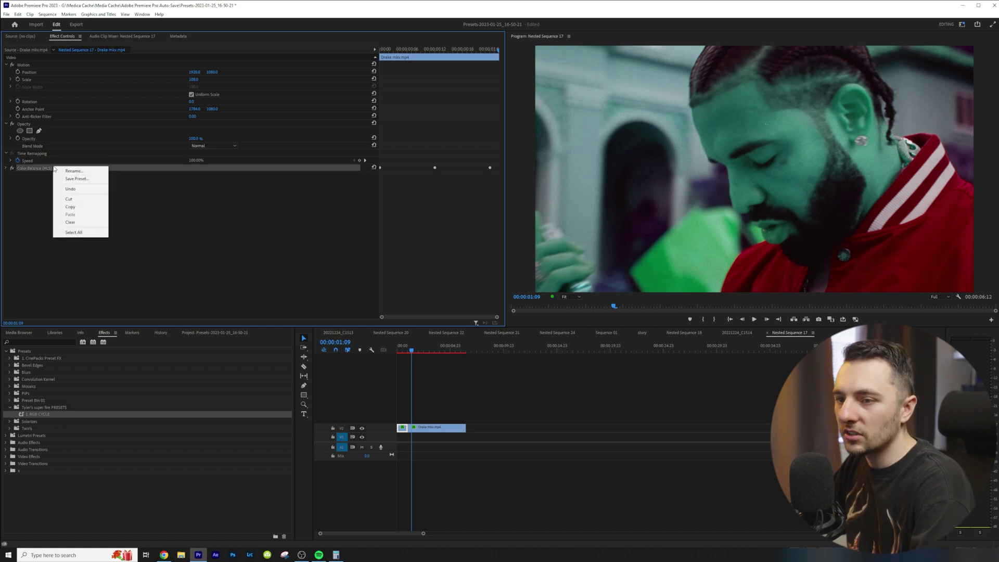
left_click(65, 179)
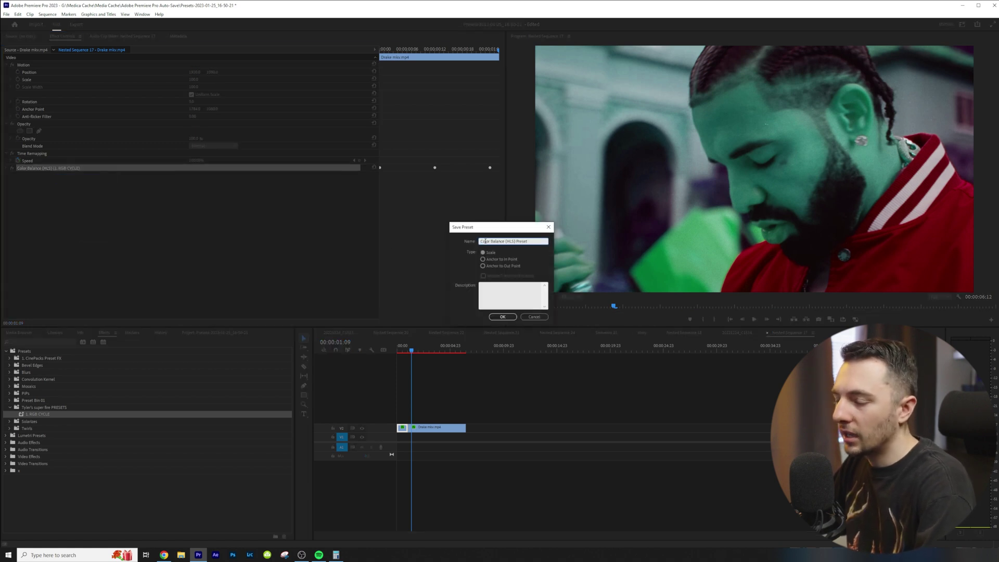
type("2. RGB")
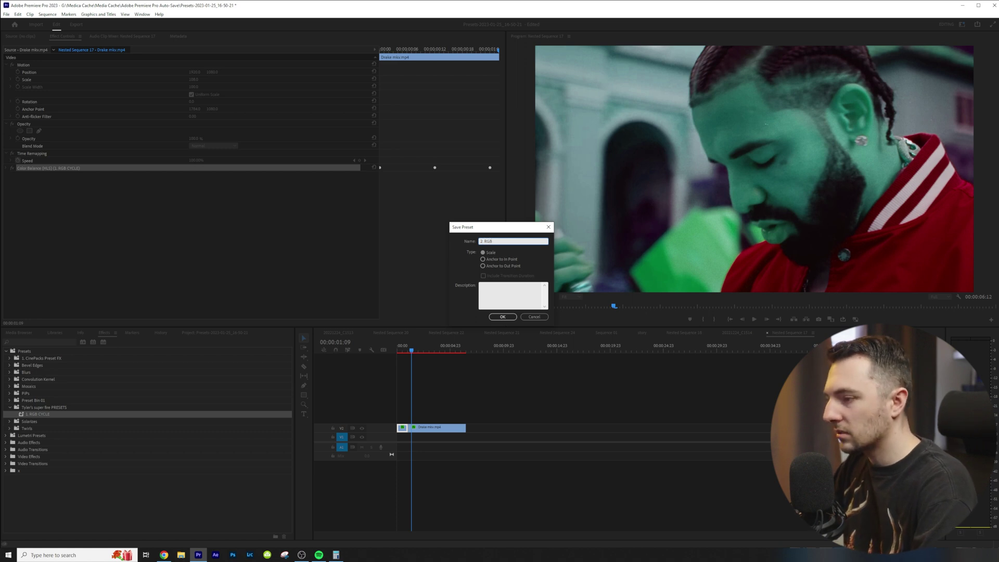
type(" CYCLE IN")
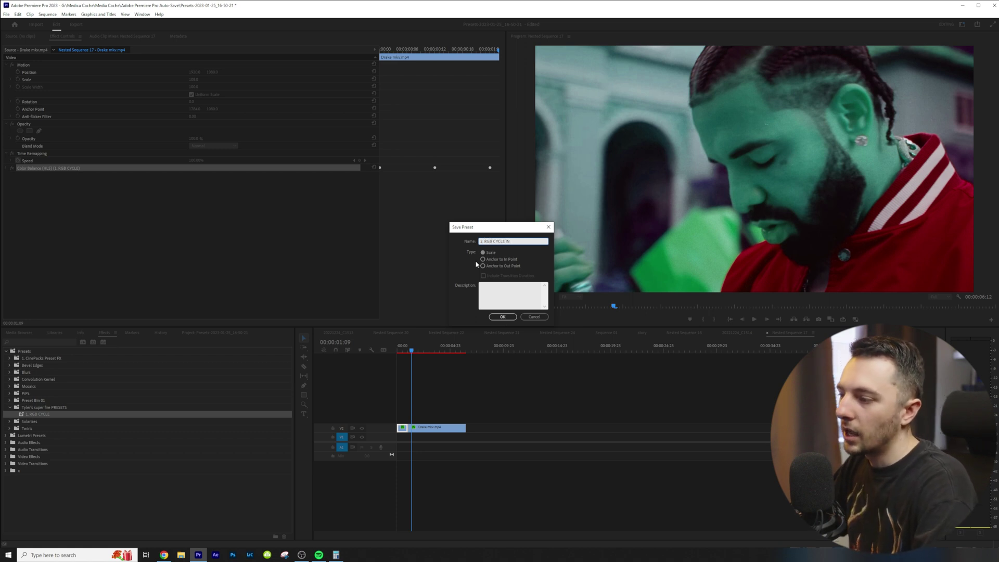
left_click(483, 259)
left_click(502, 317)
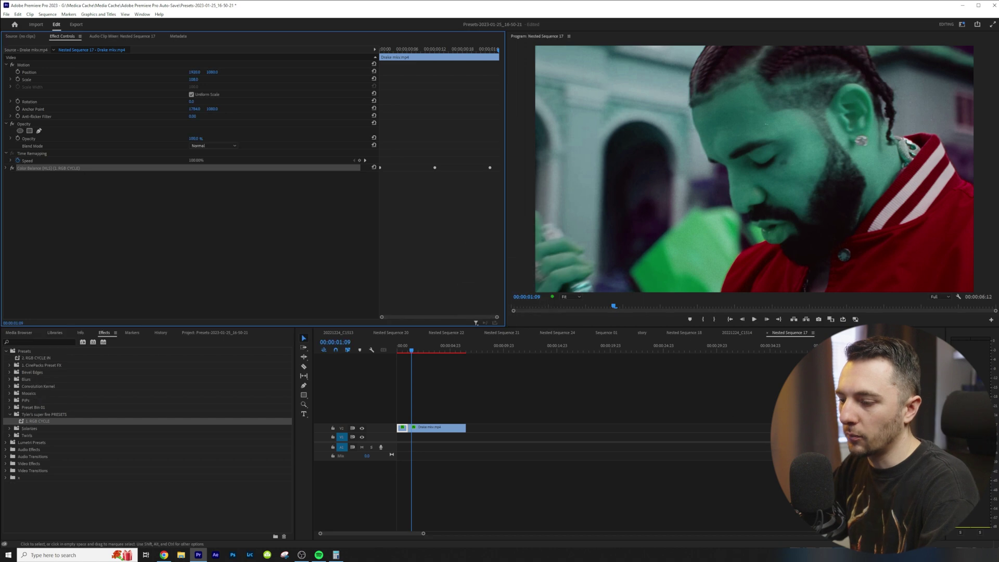
left_click(460, 428)
Step: Delete the clip's Color Balance effect, file 2. RGB CYCLE IN in the custom bin and apply it
left_click(39, 168)
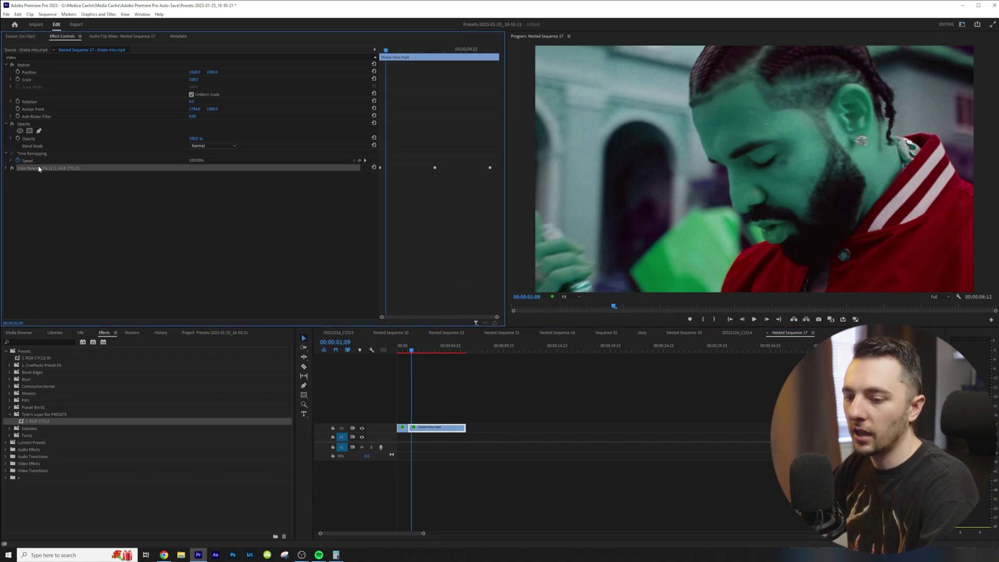
key("Delete")
left_click(43, 359)
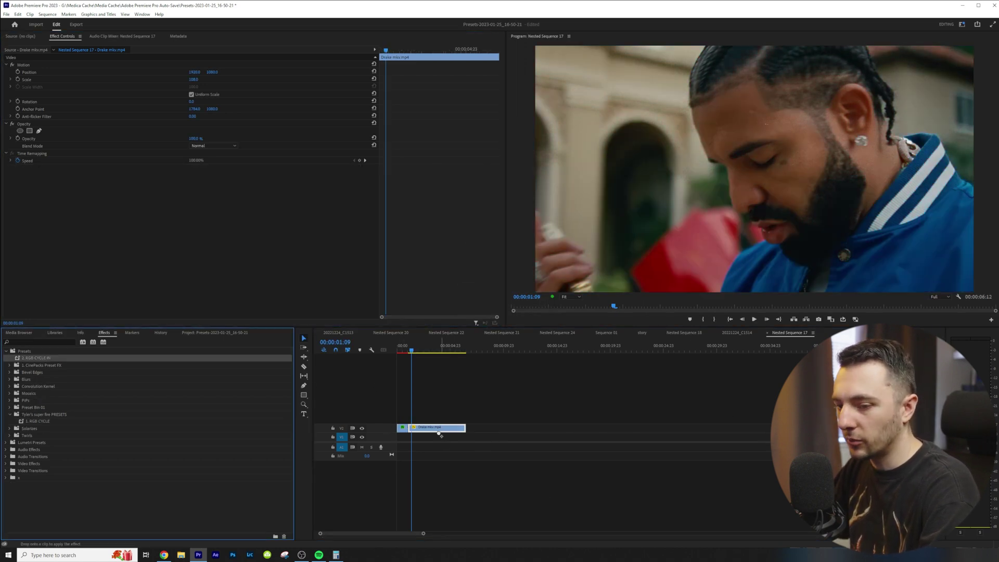
double_click(41, 408)
left_click_drag(43, 358, 443, 431)
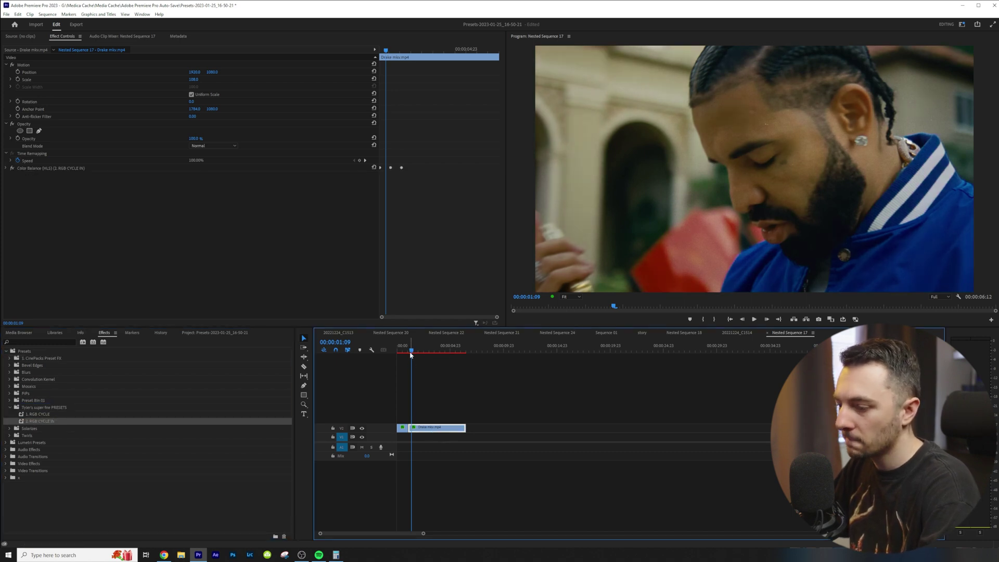
Step: Preview the clip with 2. RGB CYCLE IN, then start saving its Color Balance effect as another preset
left_click_drag(411, 379, 409, 385)
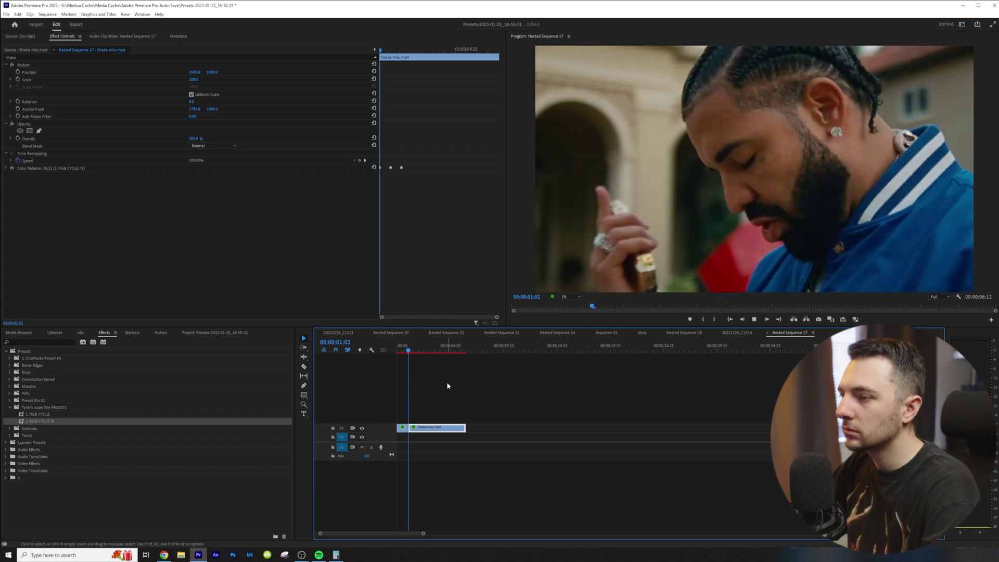
key("equal")
key("space")
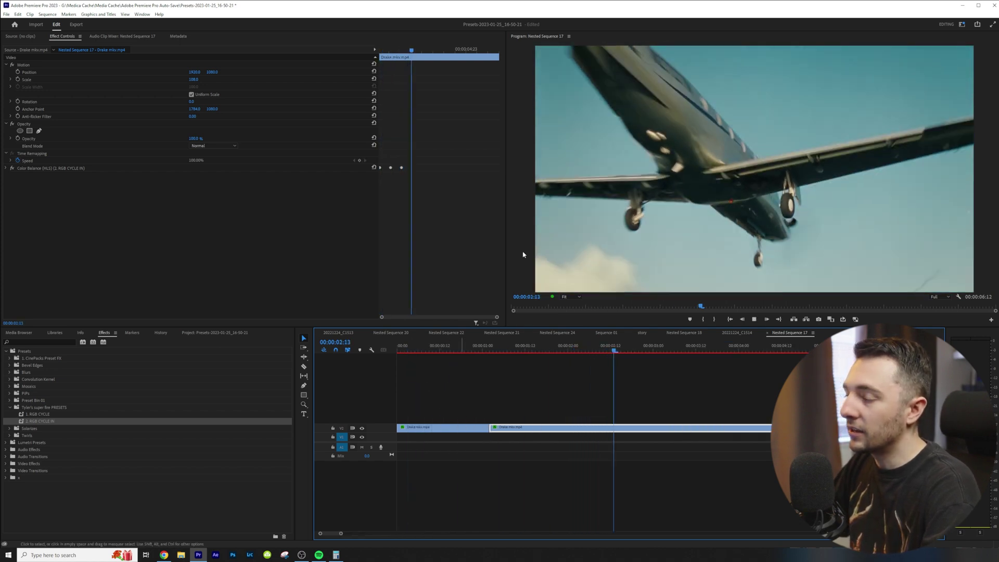
key("space")
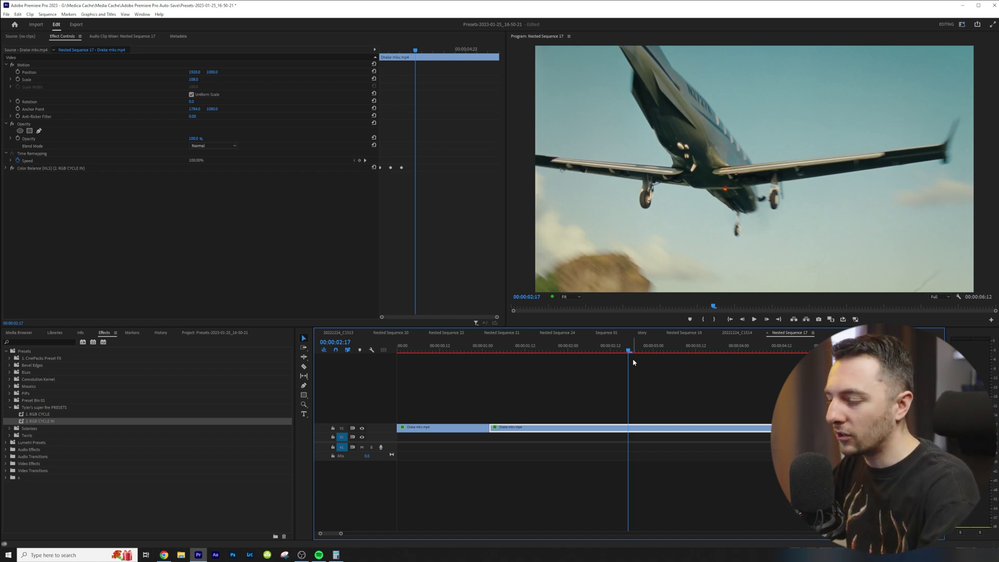
right_click(42, 168)
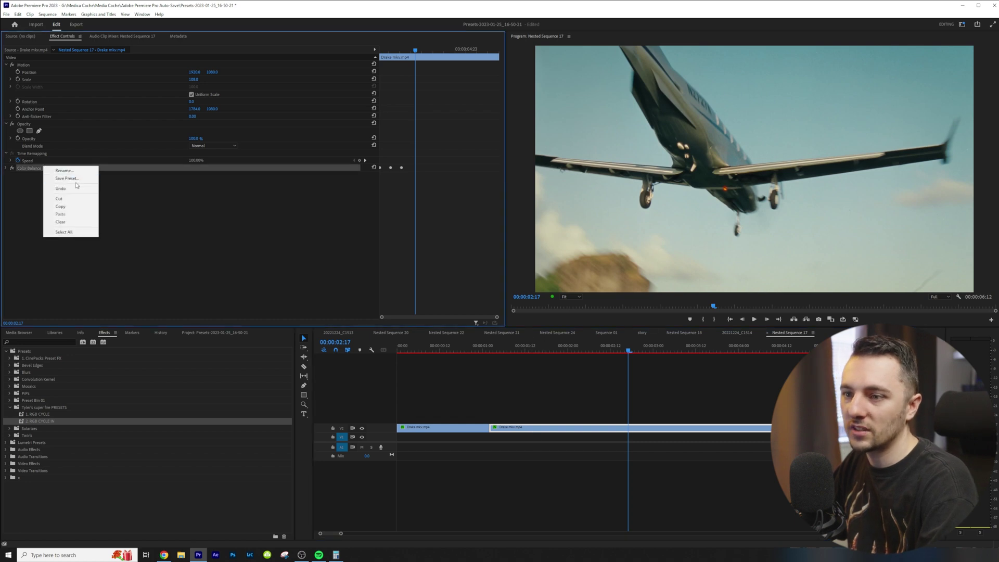
left_click(68, 176)
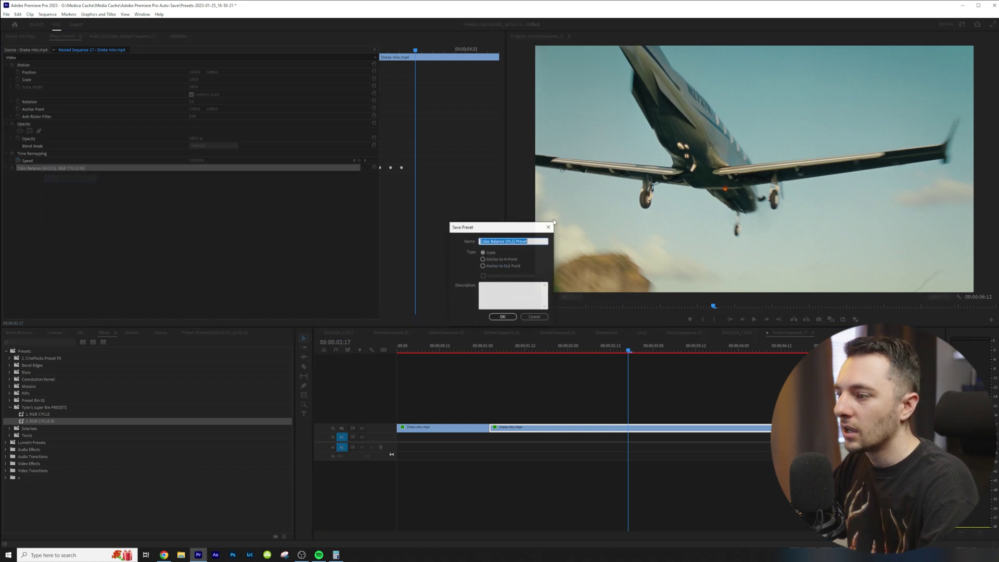
Step: Save the preset as '3. RGB CYCLE OUT' anchored to the out point
left_click(482, 266)
triple_click(535, 240)
type("3. RGB CYCLE OUT")
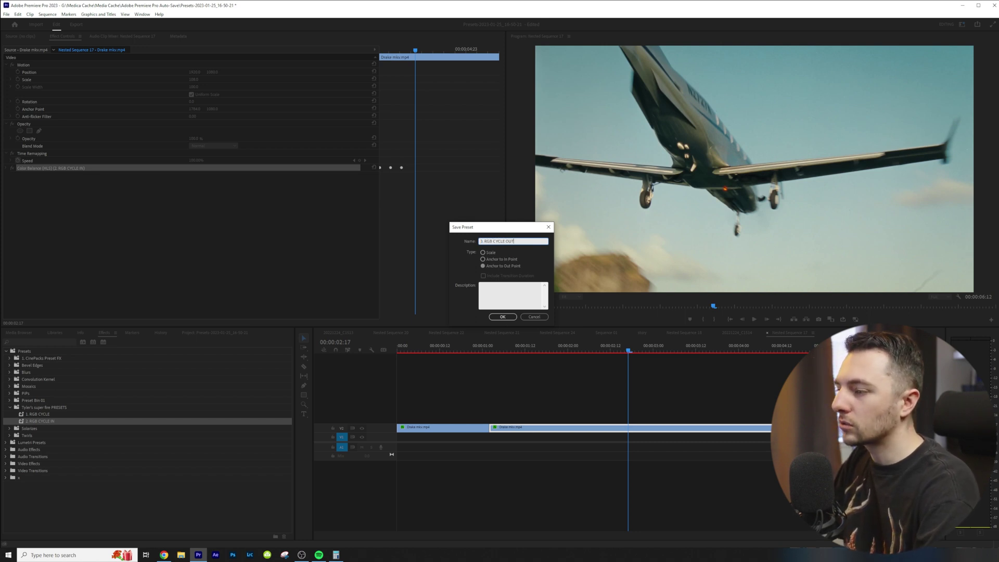
key("Return")
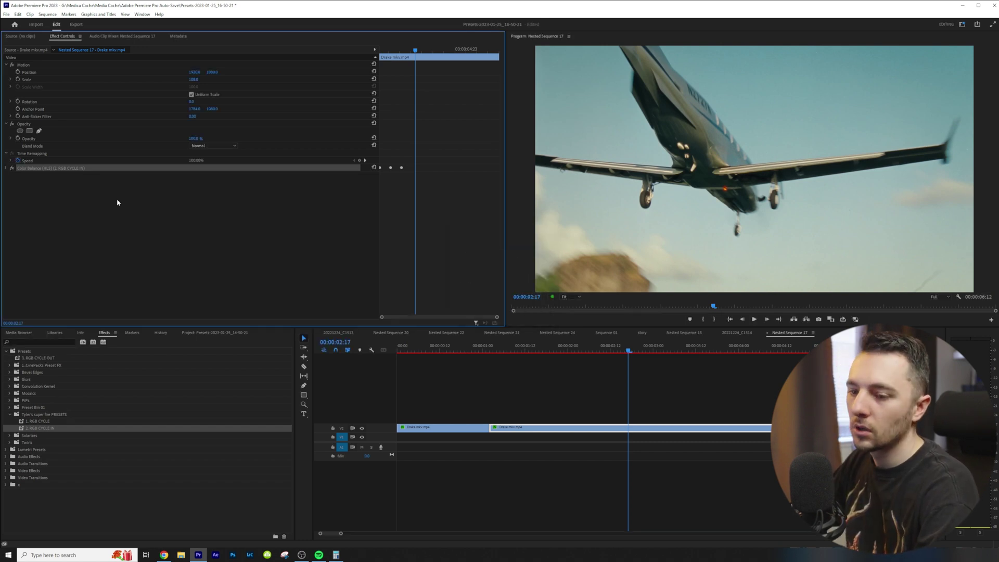
Step: File 3. RGB CYCLE OUT in the custom bin, apply it to the clip, and delete the 2. RGB CYCLE IN effect
left_click_drag(3, 358, 40, 398)
left_click_drag(32, 359, 45, 419)
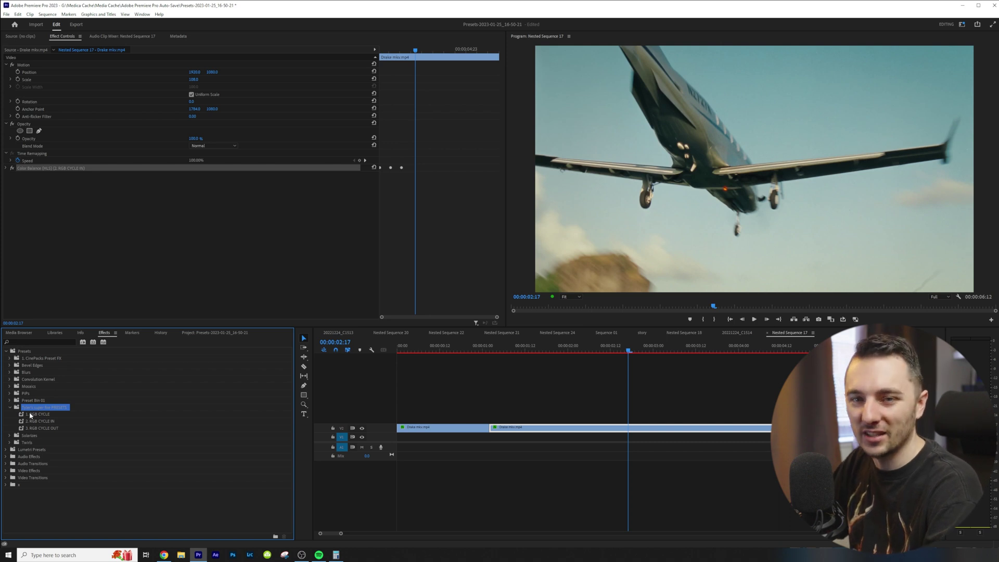
left_click(35, 428)
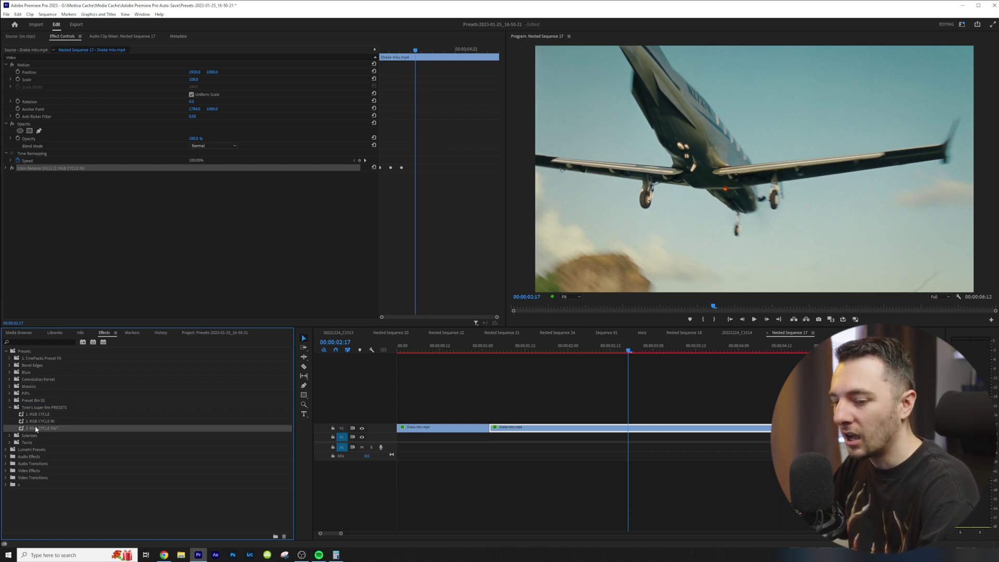
left_click_drag(46, 427, 508, 422)
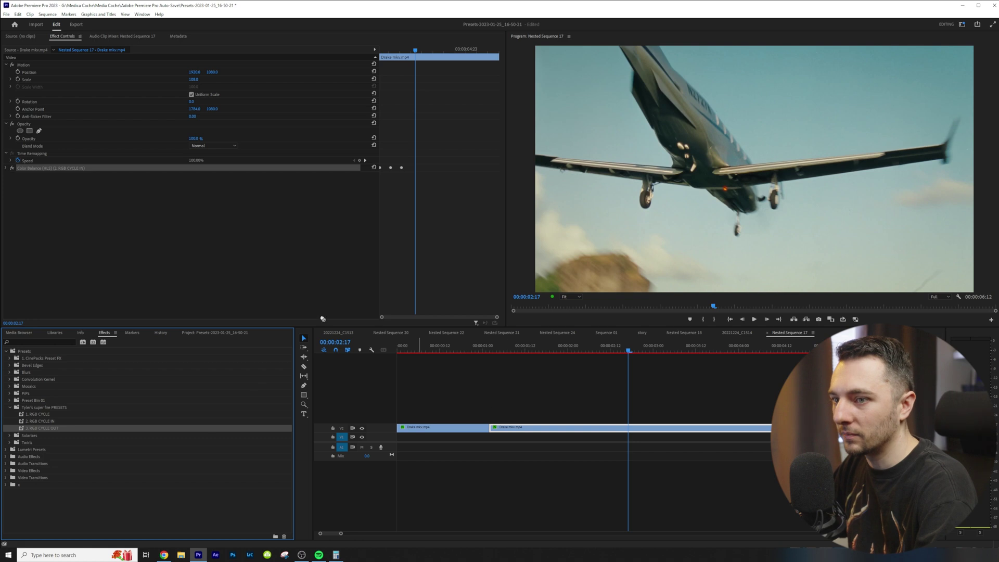
left_click(75, 168)
key("Delete")
key("End")
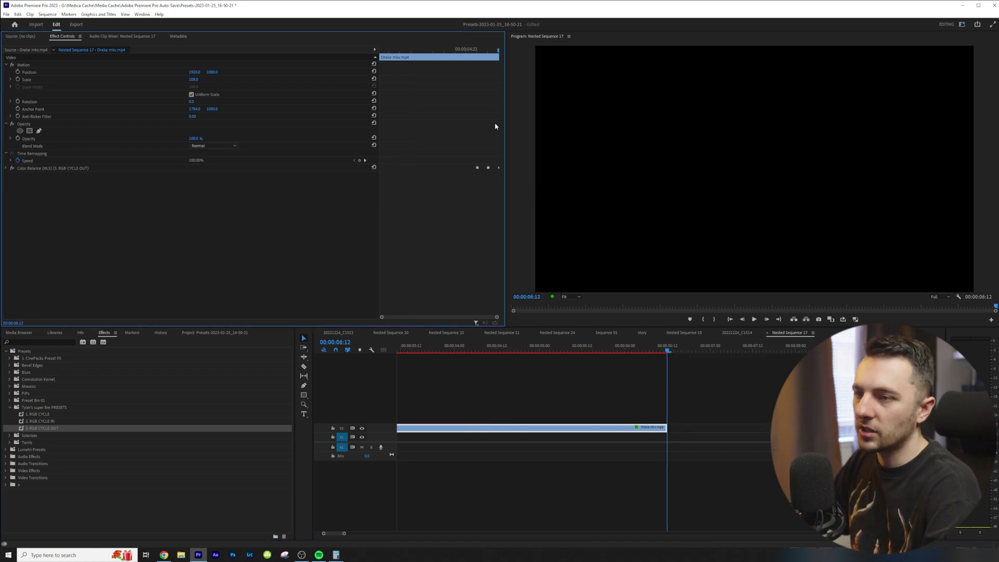
Step: Preview the clip's ending, save its colour cycle preset, and apply 3. RGB CYCLE OUT to the clip
key("space")
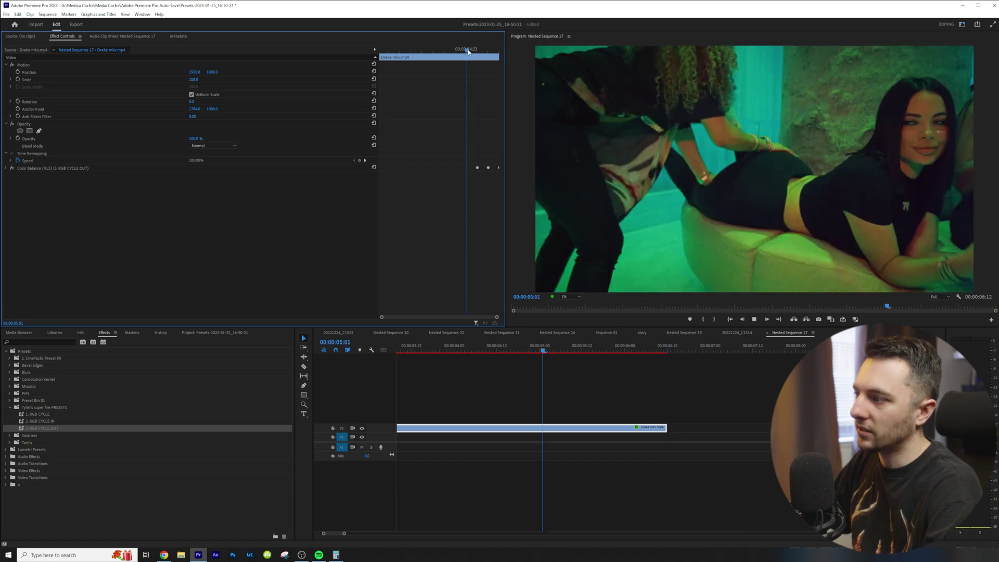
right_click(26, 168)
left_click(52, 181)
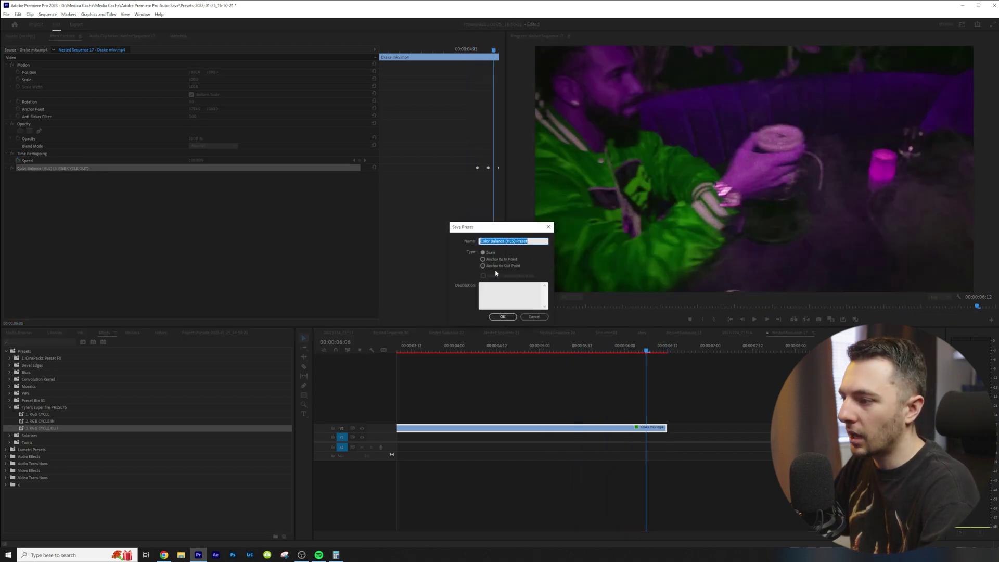
left_click(502, 317)
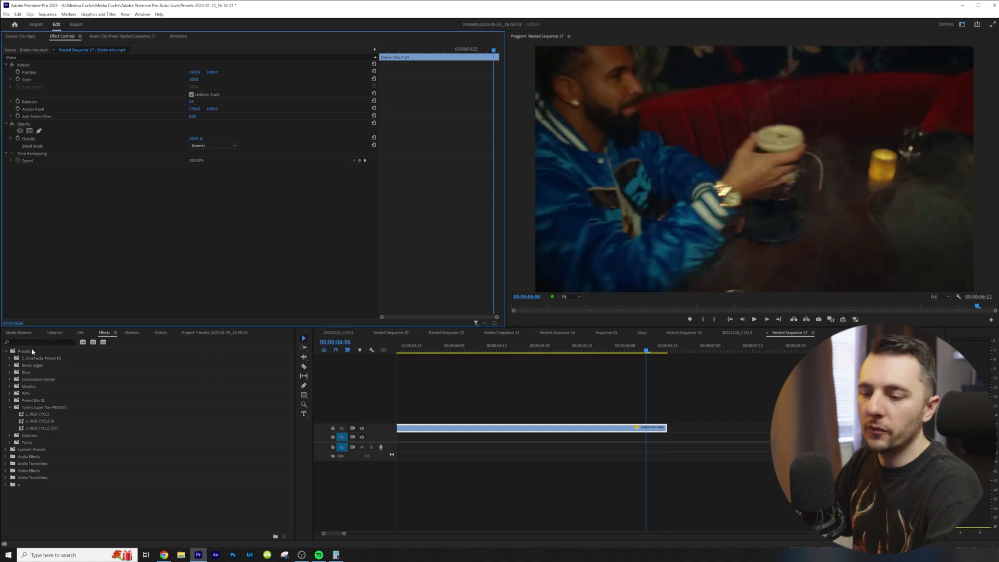
left_click_drag(42, 428, 117, 268)
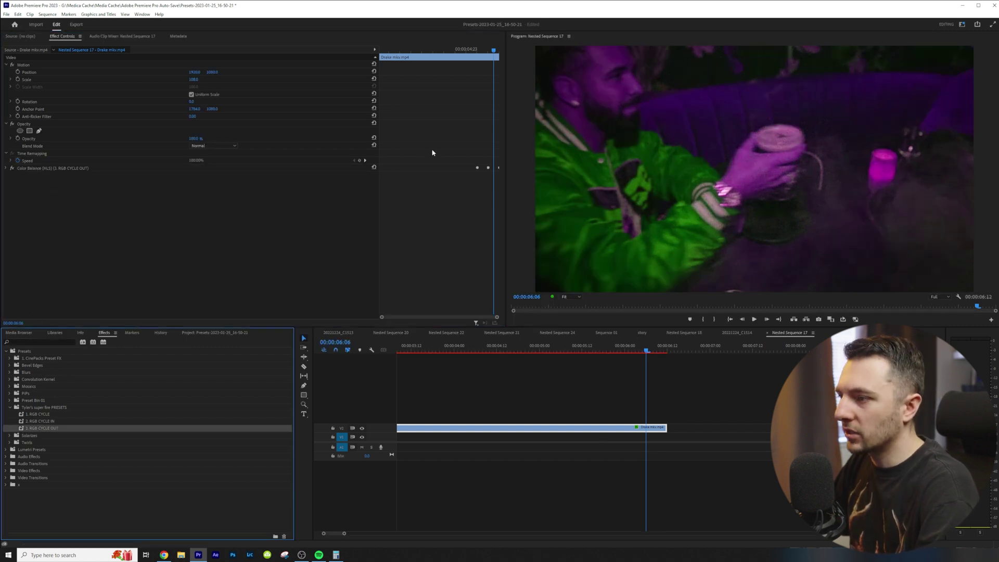
Step: Move the short intro clip to an upper track, swap its colour effect for 3. RGB CYCLE OUT, and scrub to preview
scroll(544, 432, "down", 4)
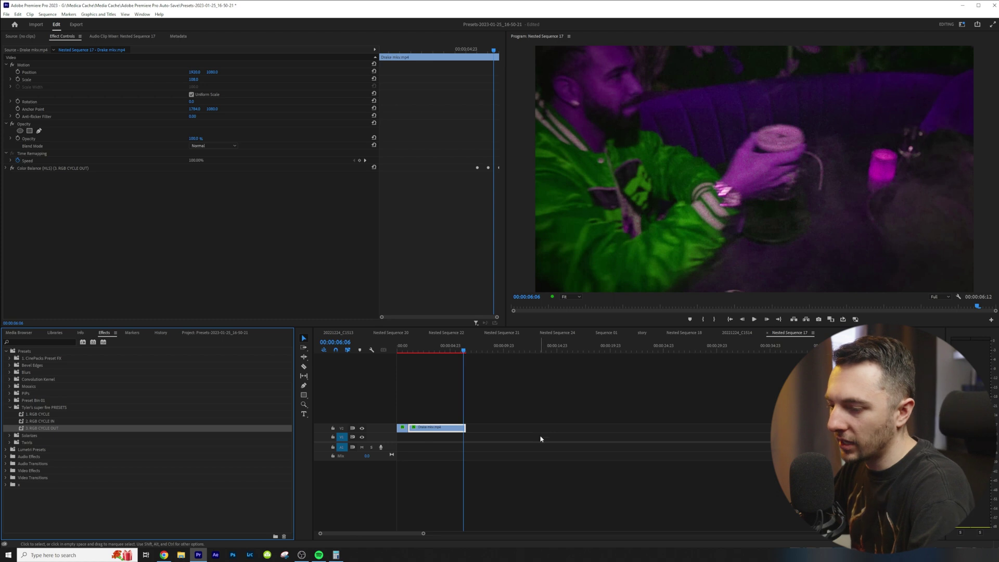
left_click_drag(403, 428, 432, 419)
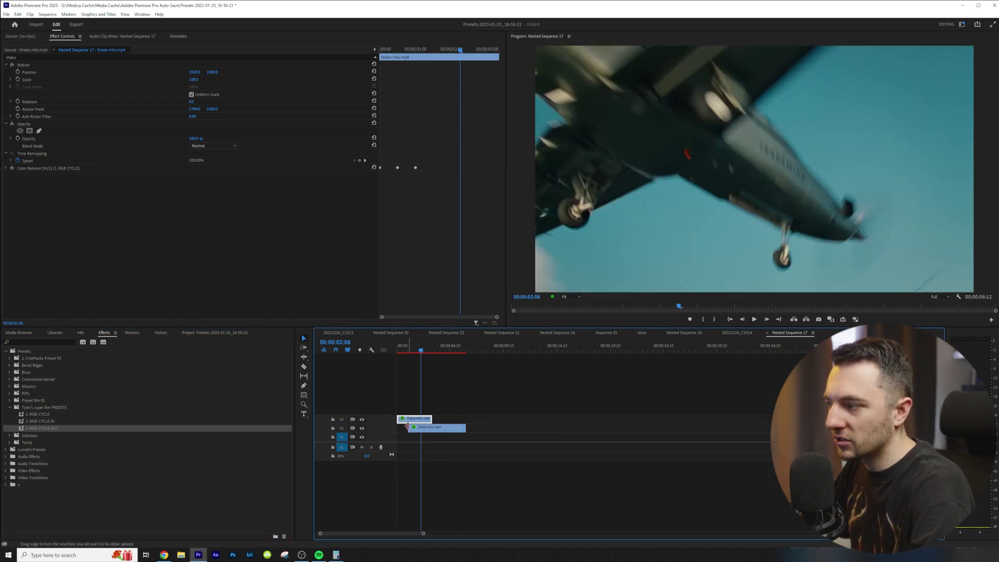
left_click(406, 426)
left_click(416, 418)
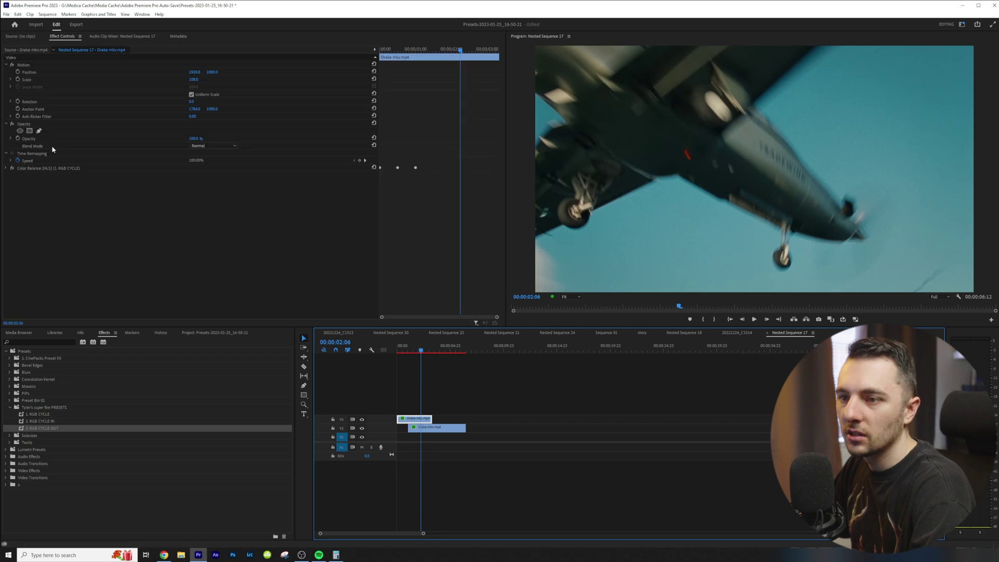
left_click(56, 169)
key("Delete")
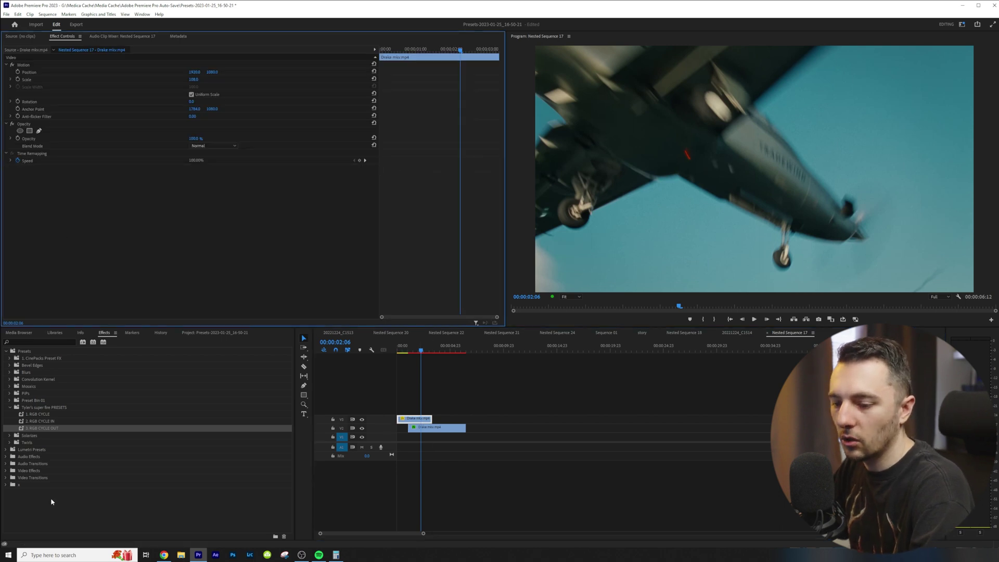
left_click_drag(37, 428, 100, 296)
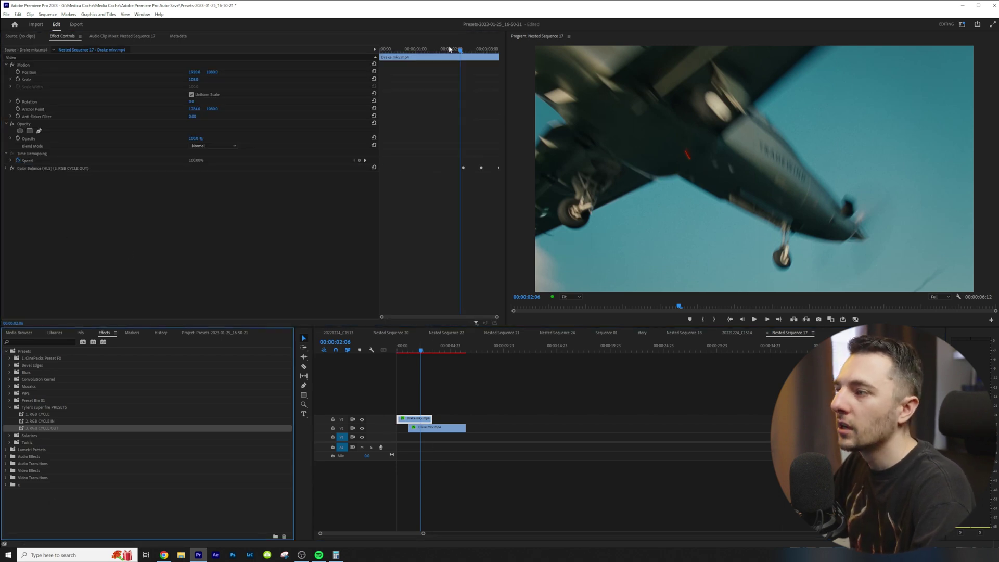
left_click_drag(463, 53, 422, 93)
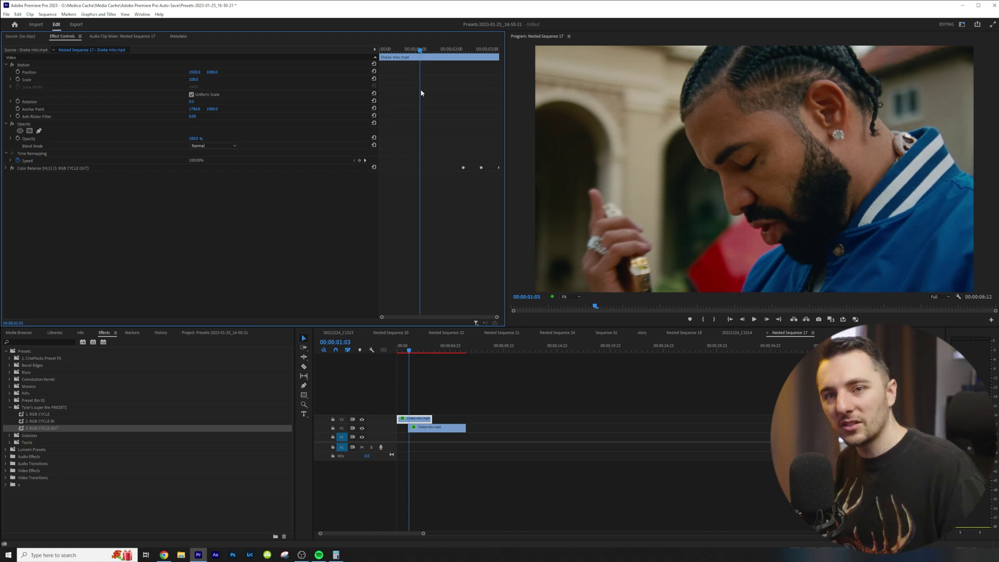
Step: Trim the adjustment layer's end to the playhead at 00:00:01:12 and delete the small leftover adjustment clip
left_click(72, 345)
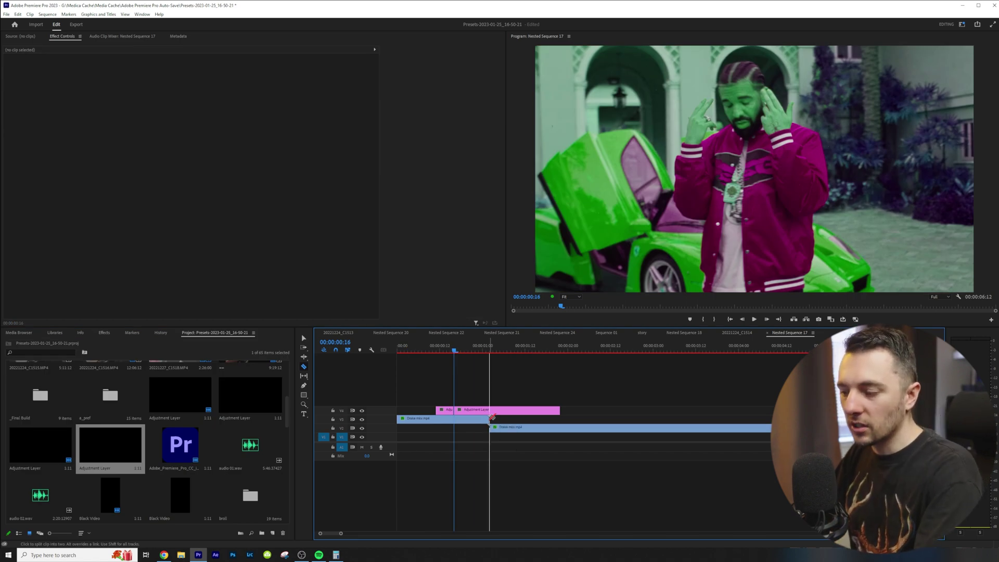
key("shift+Down")
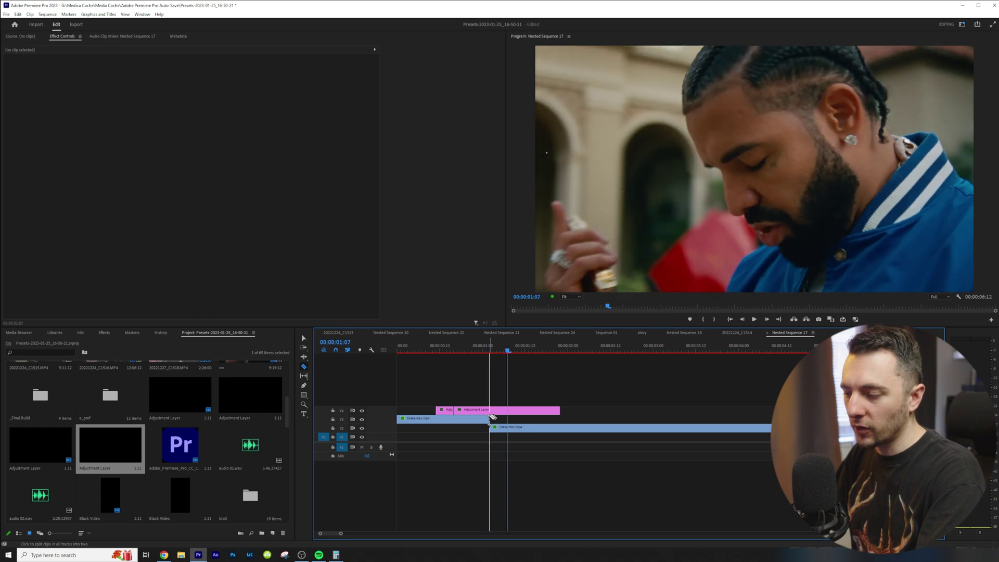
key("shift+Right")
key("shift+Right")
key("v")
left_click_drag(562, 407, 525, 408)
left_click(448, 411)
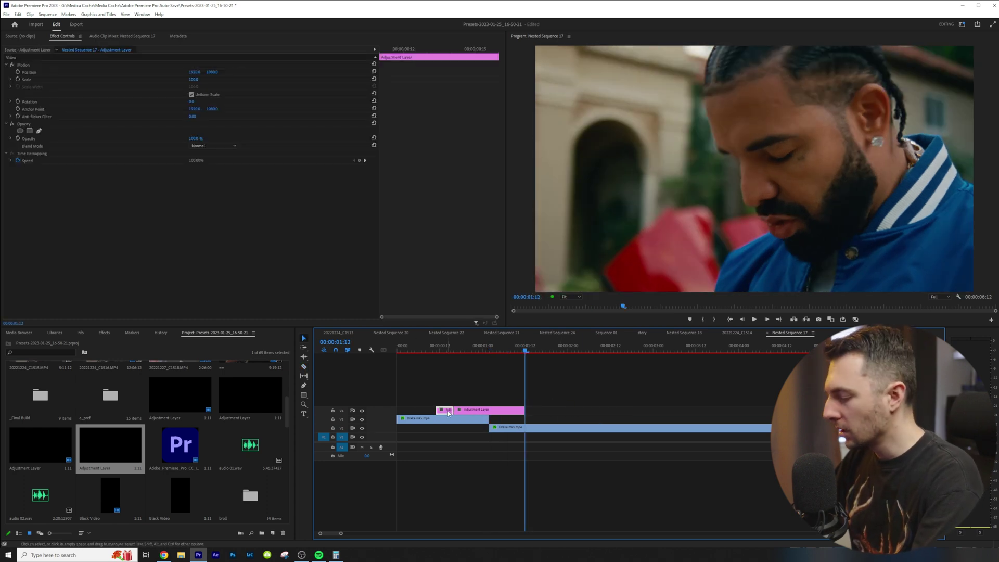
key("Delete")
left_click(475, 410)
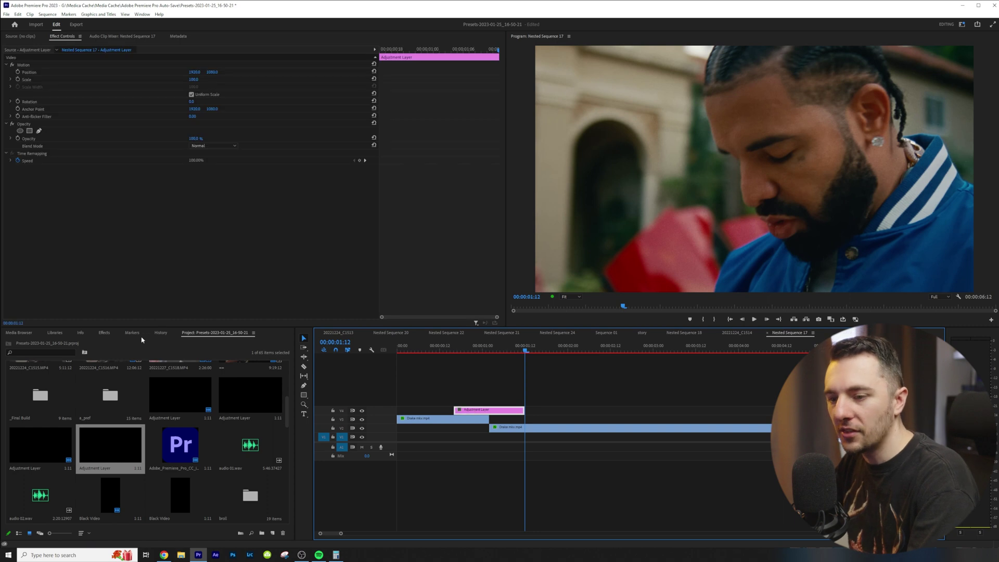
left_click(99, 332)
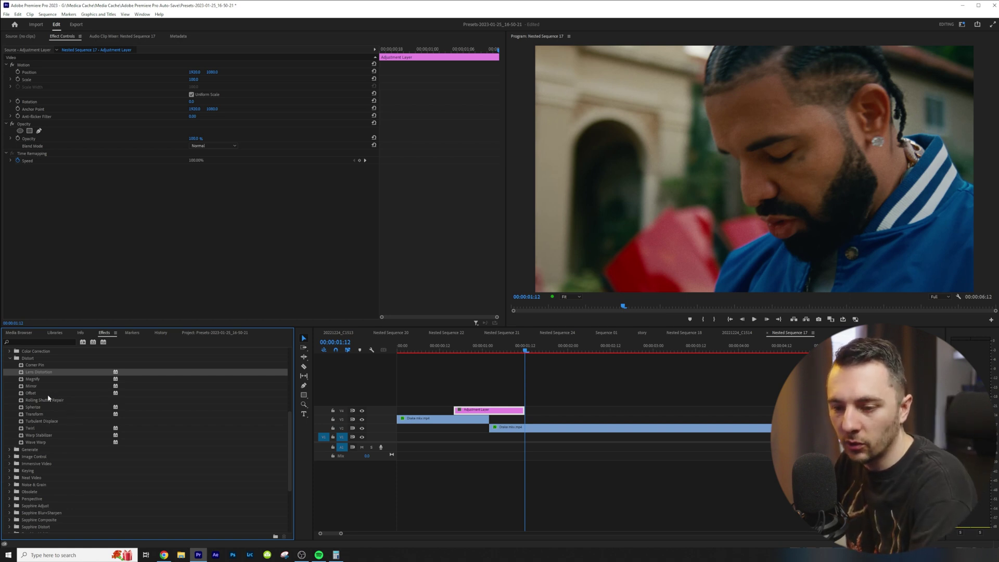
Step: Add Offset to the adjustment layer and keyframe a sideways Shift Center To at 00:00:01:02
left_click_drag(39, 394, 239, 276)
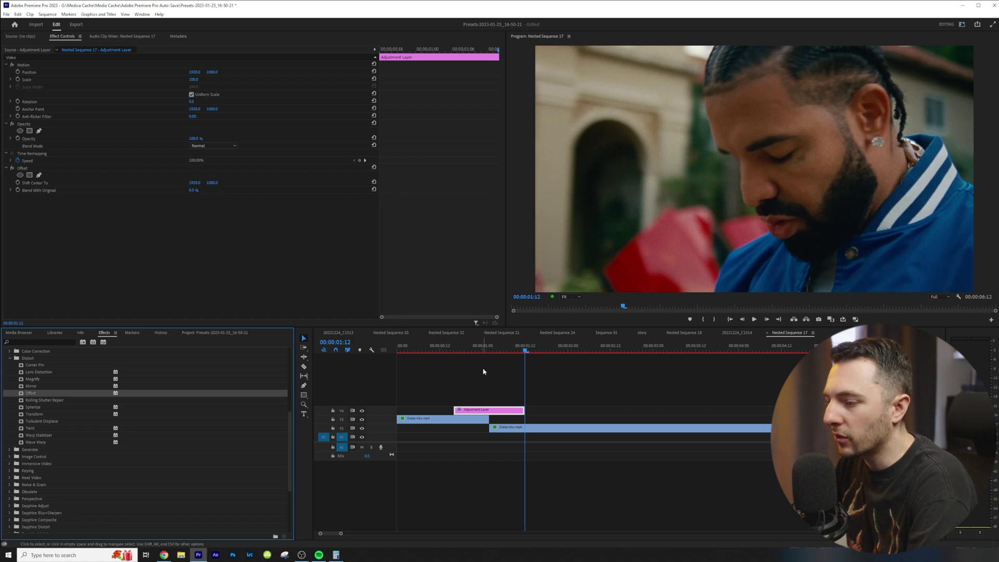
left_click(488, 352)
left_click_drag(487, 351, 491, 351)
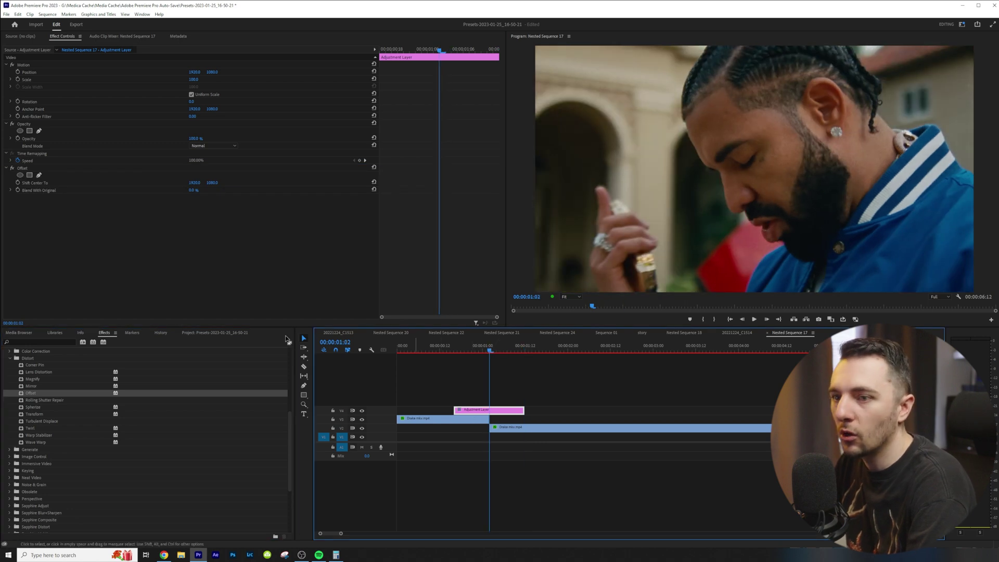
left_click(18, 183)
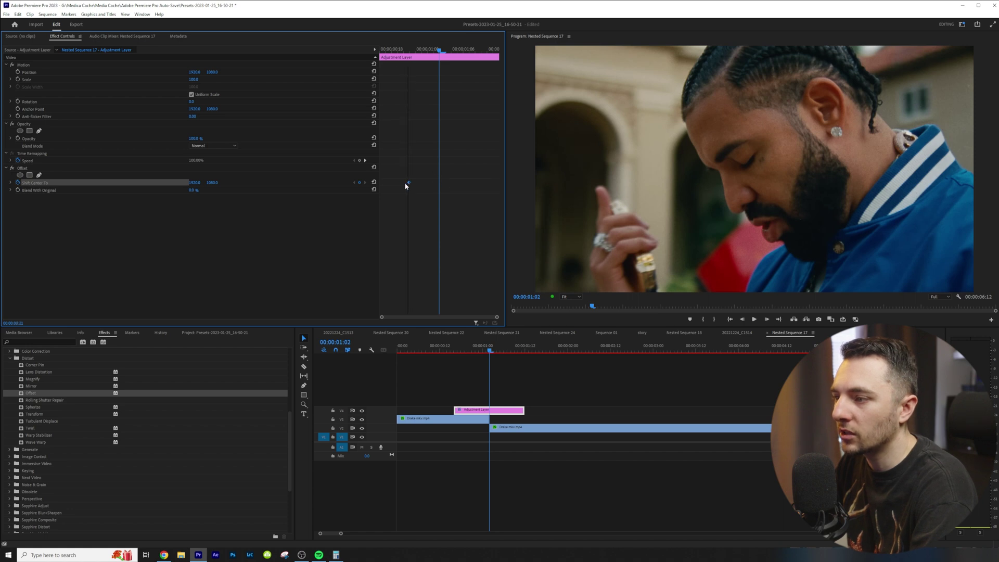
left_click(427, 50)
left_click_drag(428, 54, 440, 59)
mouse_move(194, 183)
left_mouse_down()
mouse_move(242, 183)
mouse_move(197, 183)
left_mouse_up()
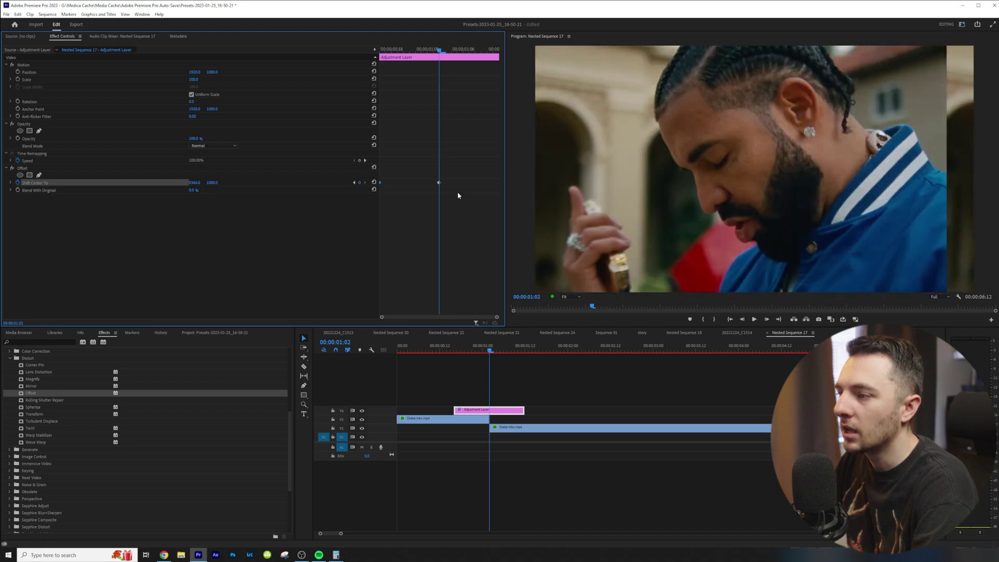
Step: Give the keyframe Bezier easing, add an end keyframe back at 1920, and preview it
right_click(437, 183)
right_click(439, 182)
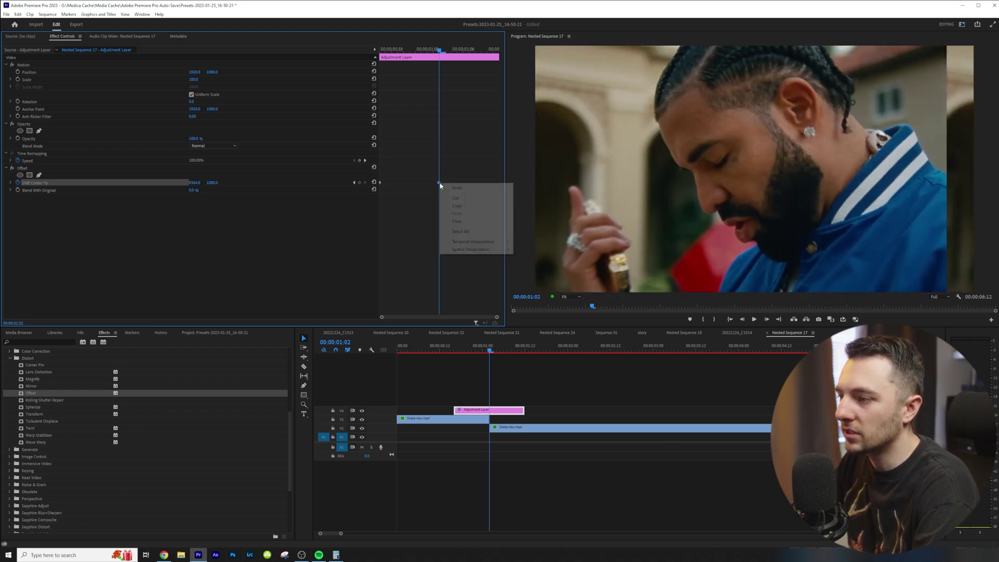
mouse_move(483, 242)
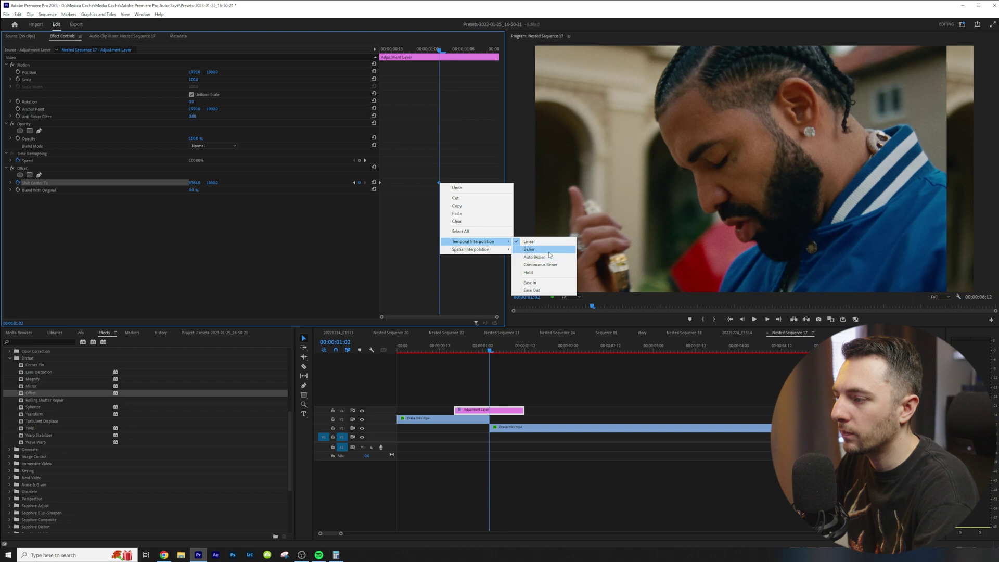
left_click(541, 249)
left_click(492, 49)
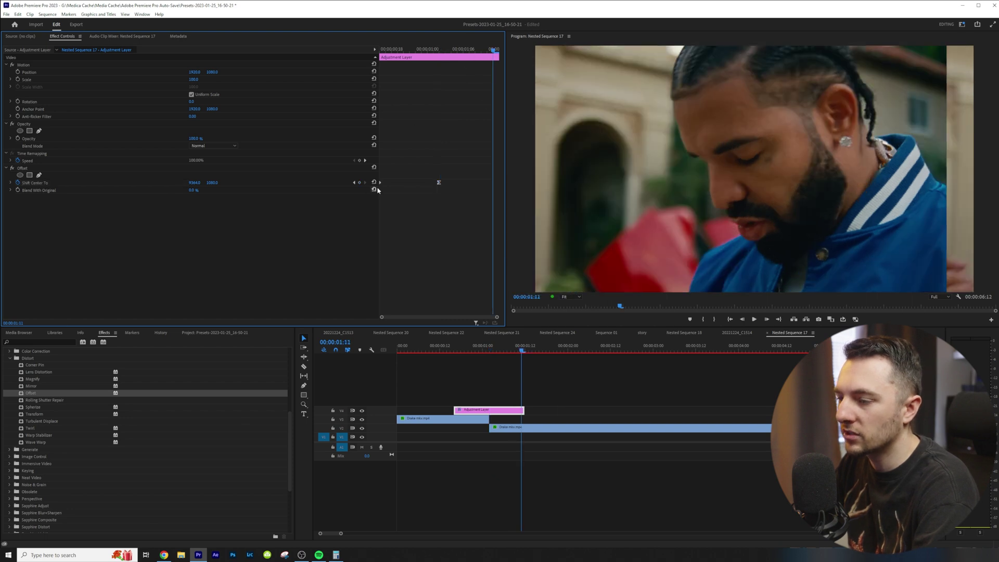
left_click(374, 182)
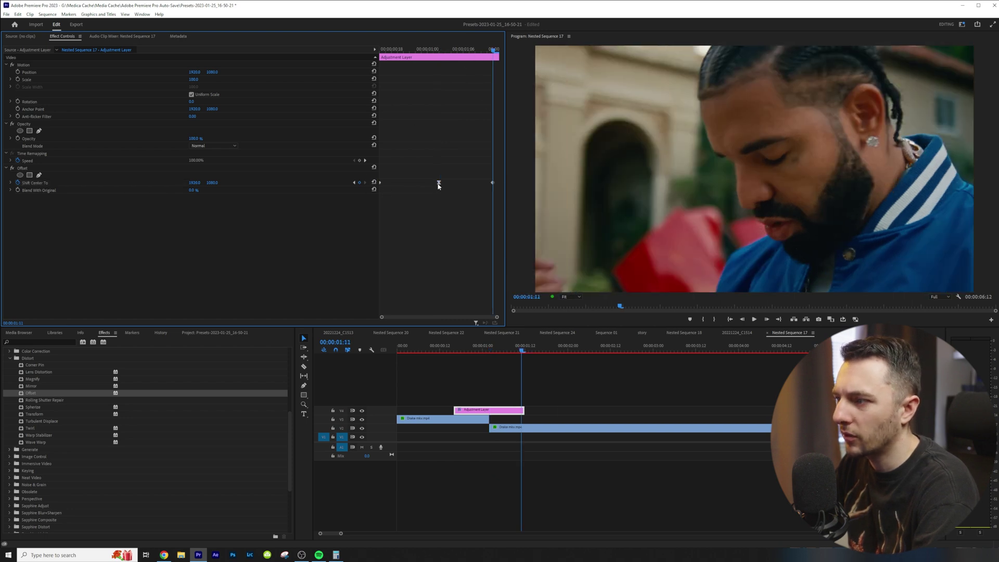
key("space")
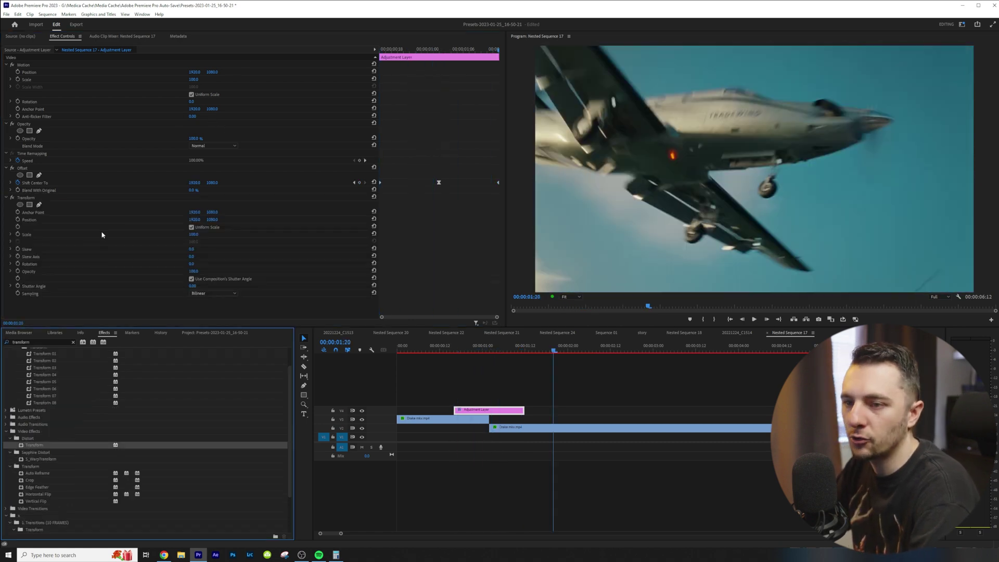
Step: Set the Transform shutter angle to 360 and move Transform above Offset
left_click(191, 280)
left_click_drag(192, 286, 224, 286)
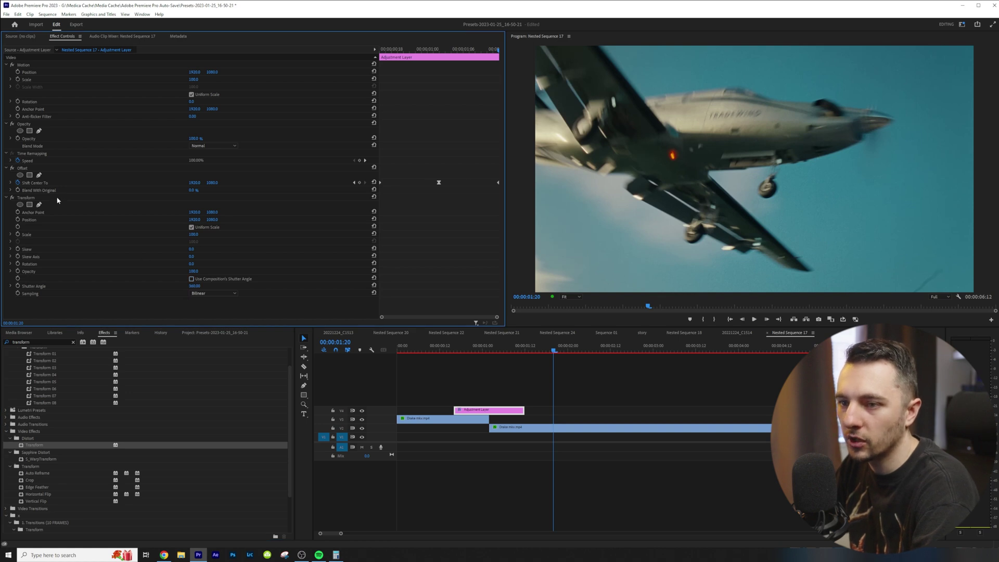
left_click_drag(57, 200, 31, 165)
Step: Keyframe Transform Position (1473) and Scale (96) around 00:00:01:01, resetting them afterwards, and preview
key("Up")
key("Up")
key("Up")
left_click(18, 205)
left_click(17, 190)
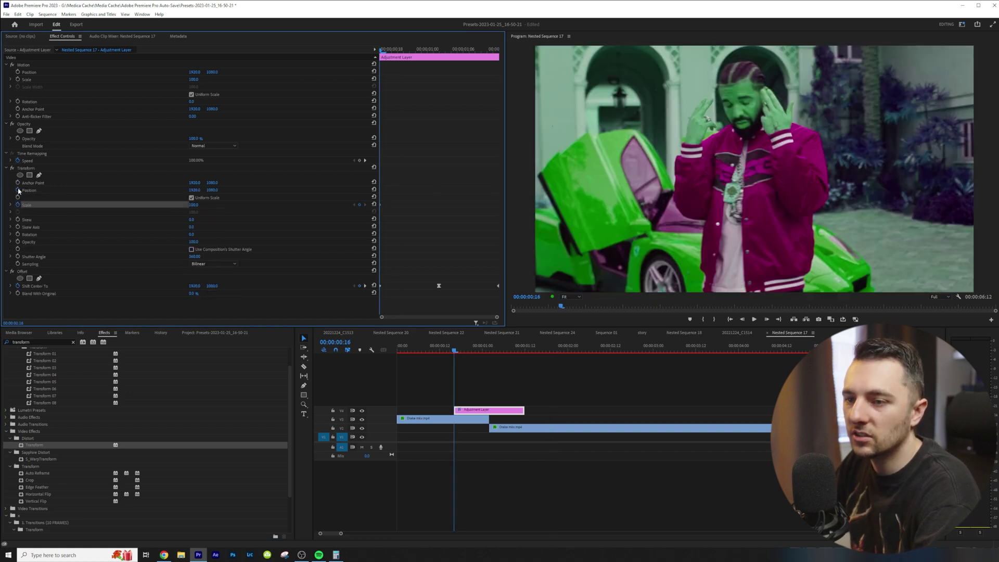
left_click(415, 50)
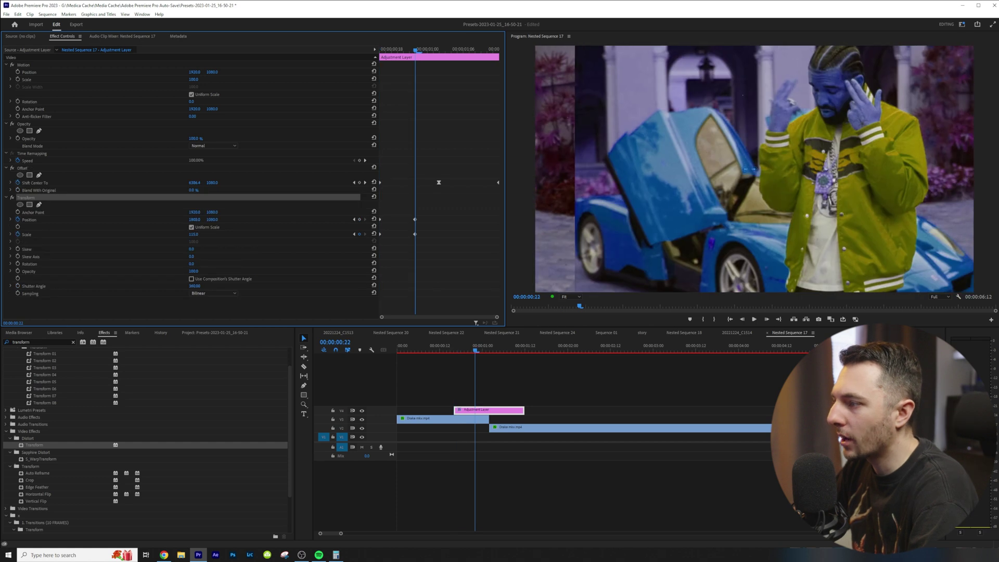
key("Right")
key("Right")
key("Right")
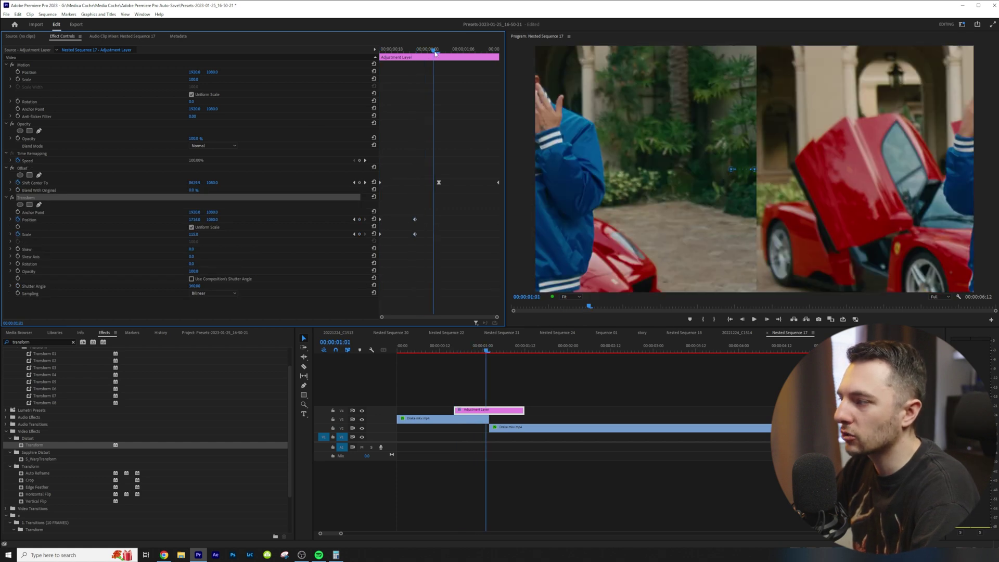
left_click_drag(194, 220, 104, 220)
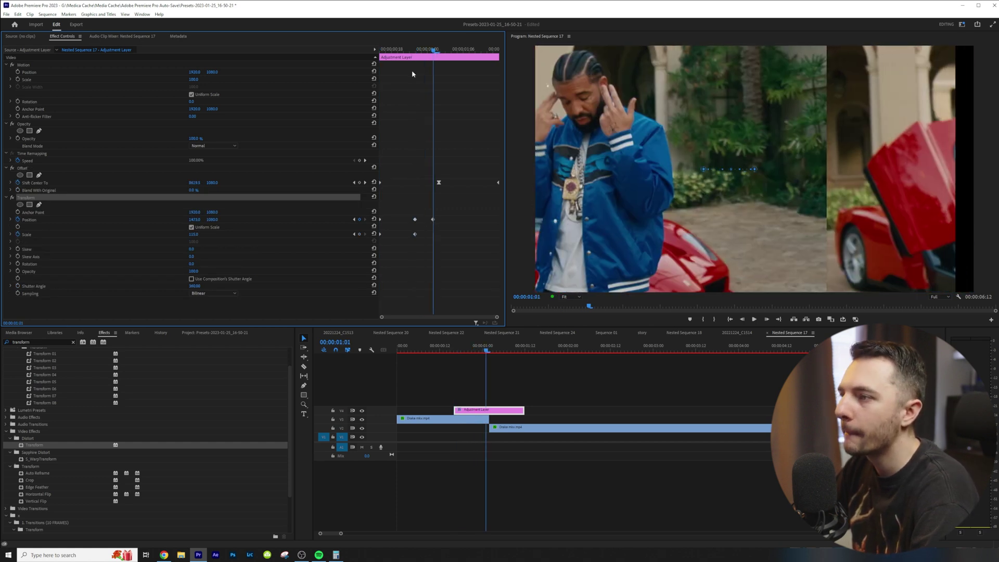
left_click(462, 51)
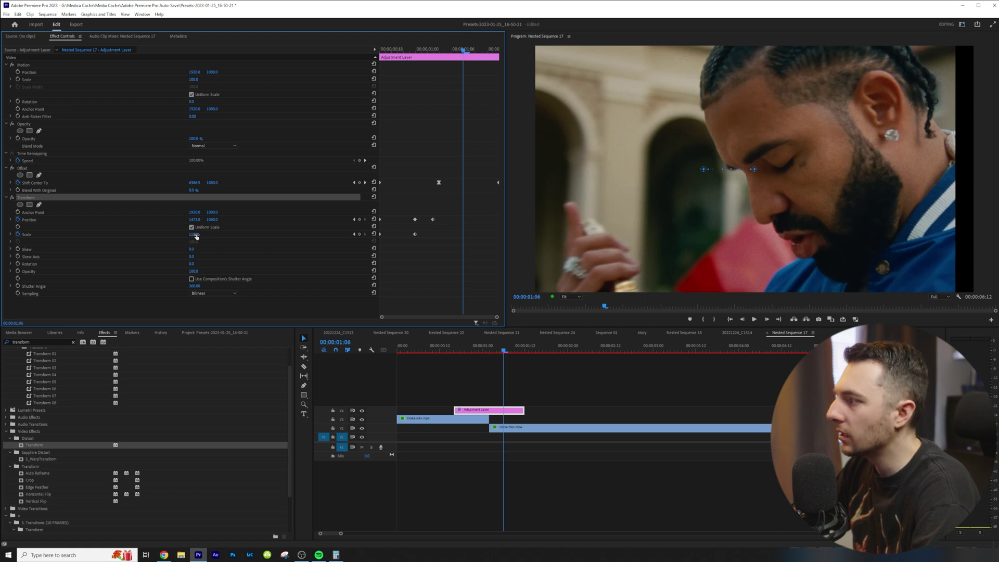
left_click_drag(193, 234, 183, 234)
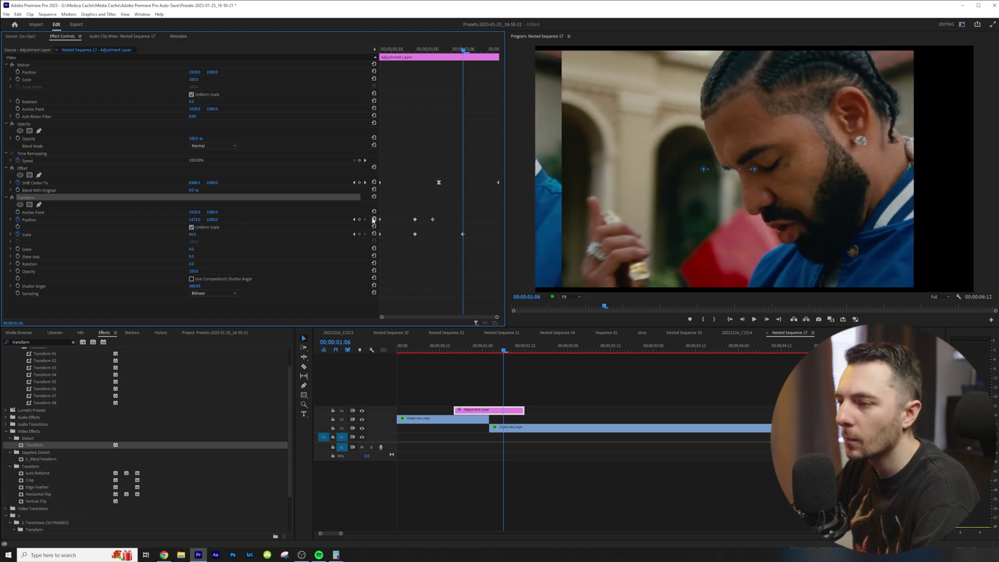
left_click(373, 220)
left_click(374, 233)
left_click_drag(462, 51, 381, 57)
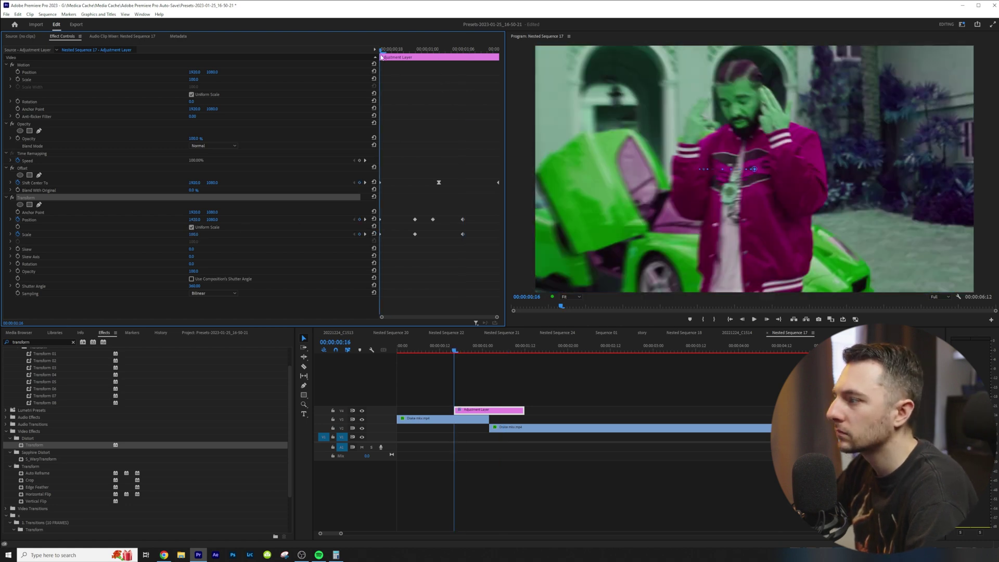
key("space")
key("space")
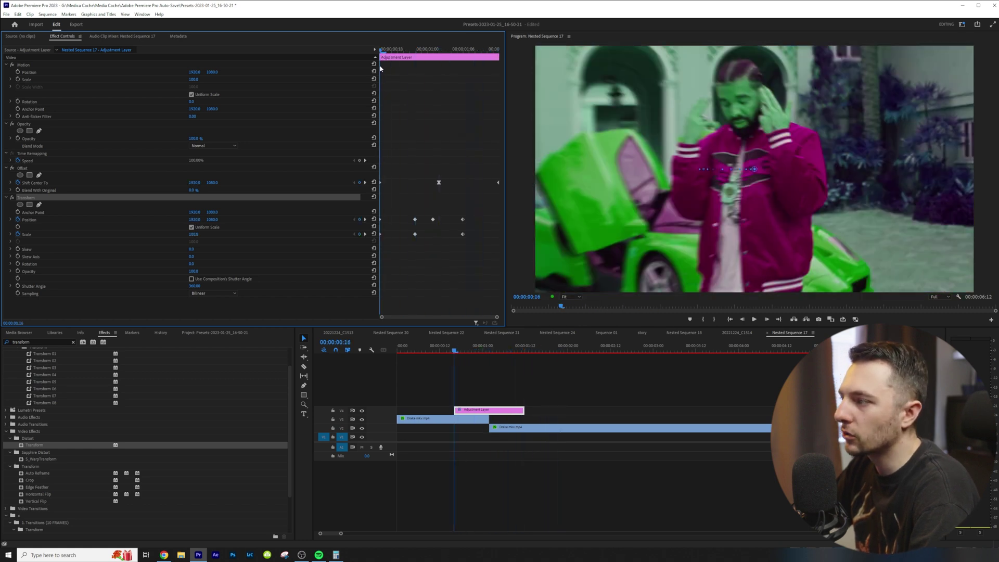
Step: Keyframe Transform Scale at 172.5 on 00:00:01:02, preview it, then select the effects search text
left_click_drag(381, 68, 440, 71)
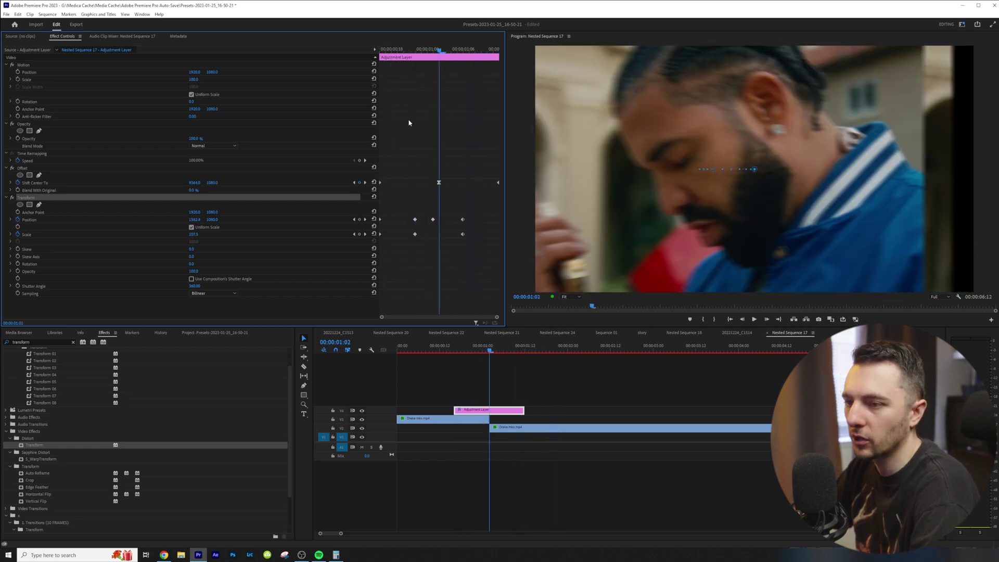
left_click_drag(193, 234, 441, 50)
key("space")
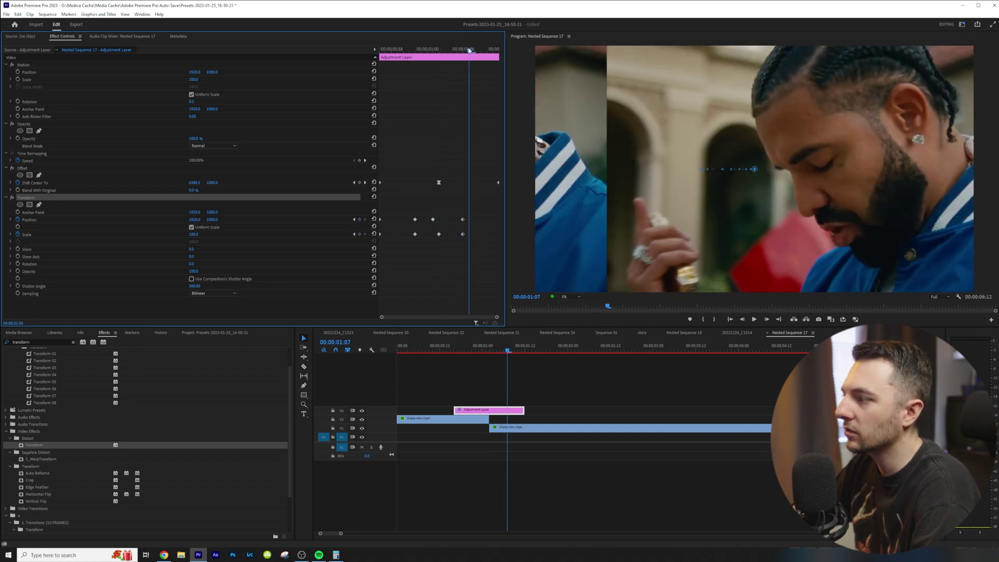
left_click(517, 387)
key("space")
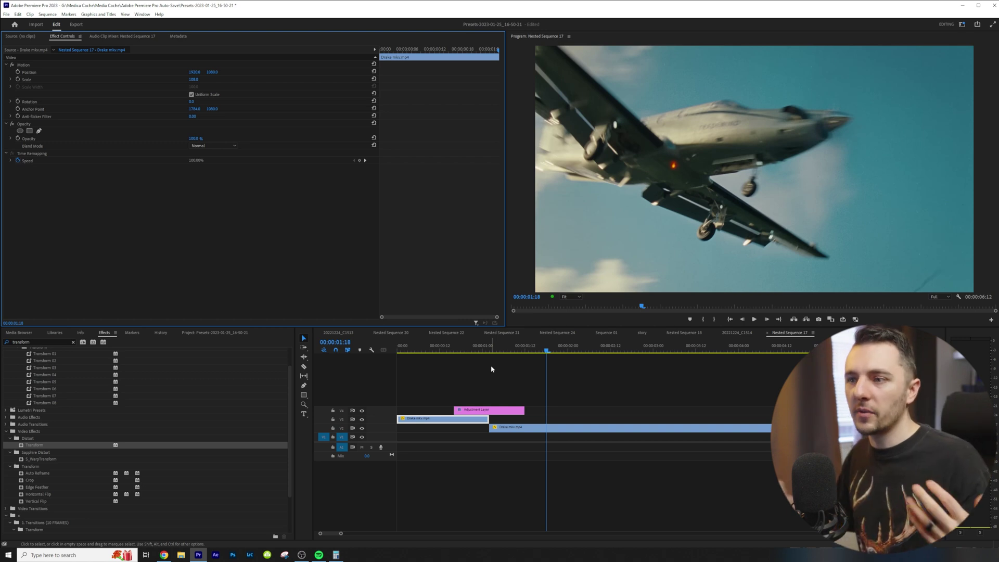
double_click(51, 341)
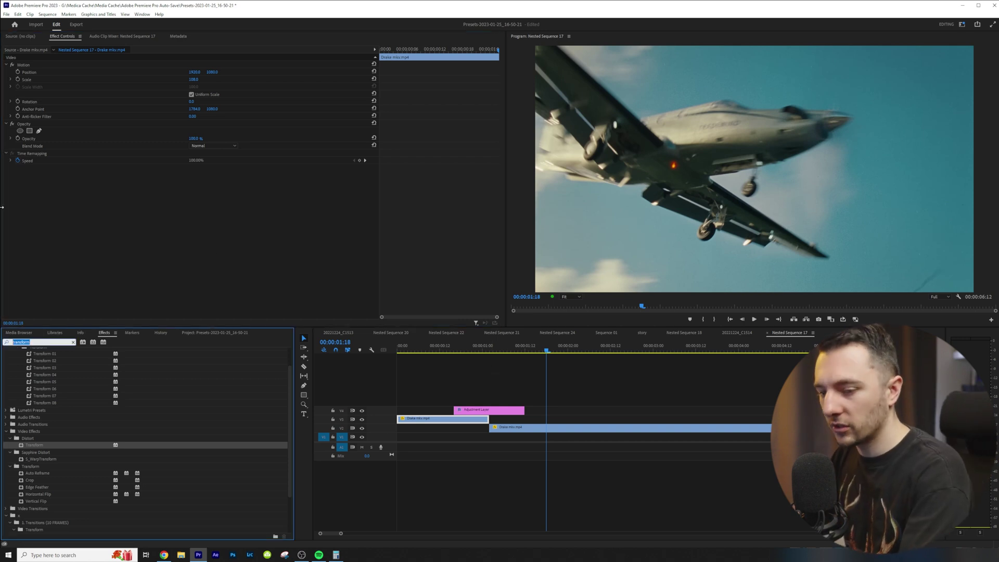
Step: Search 'levels' and apply the Levels effect to the adjustment layer
type("levels")
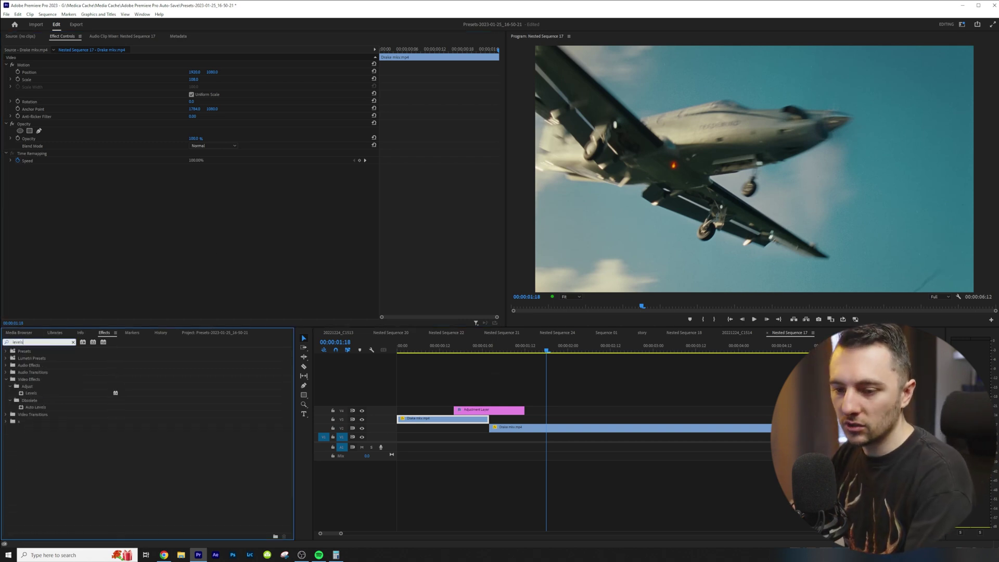
left_click_drag(43, 393, 430, 417)
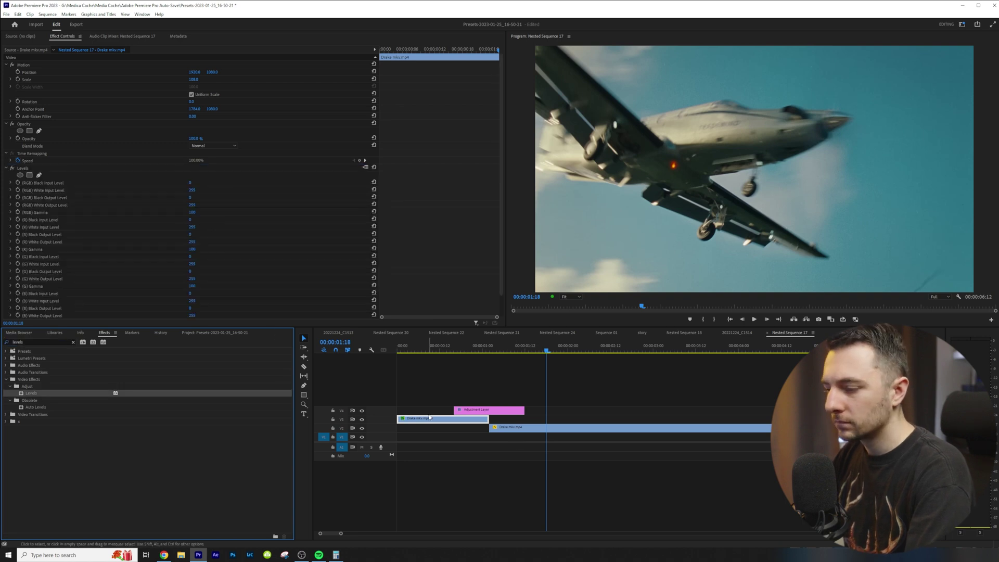
left_click(498, 410)
left_click(483, 346)
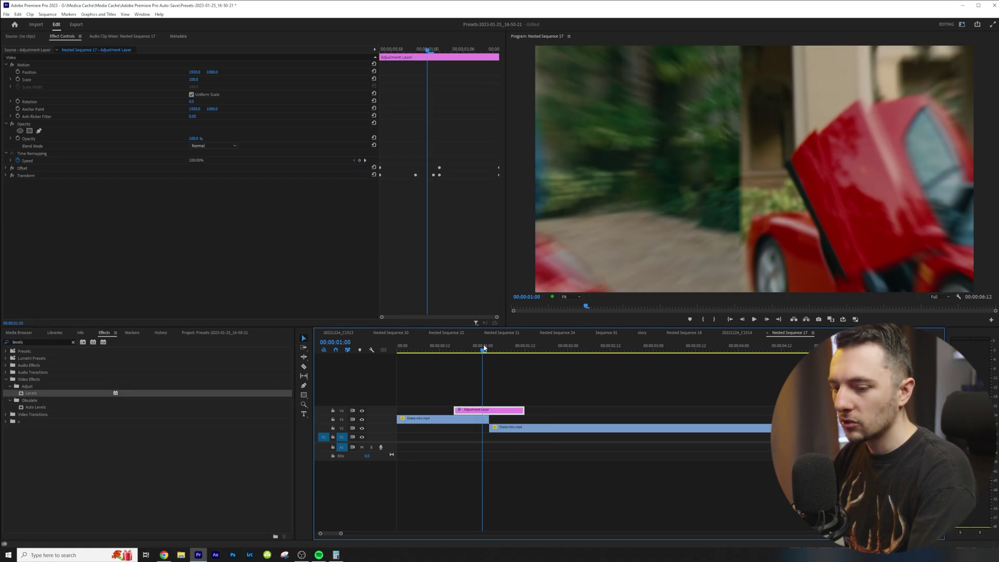
left_click(40, 386)
left_click_drag(40, 386, 55, 260)
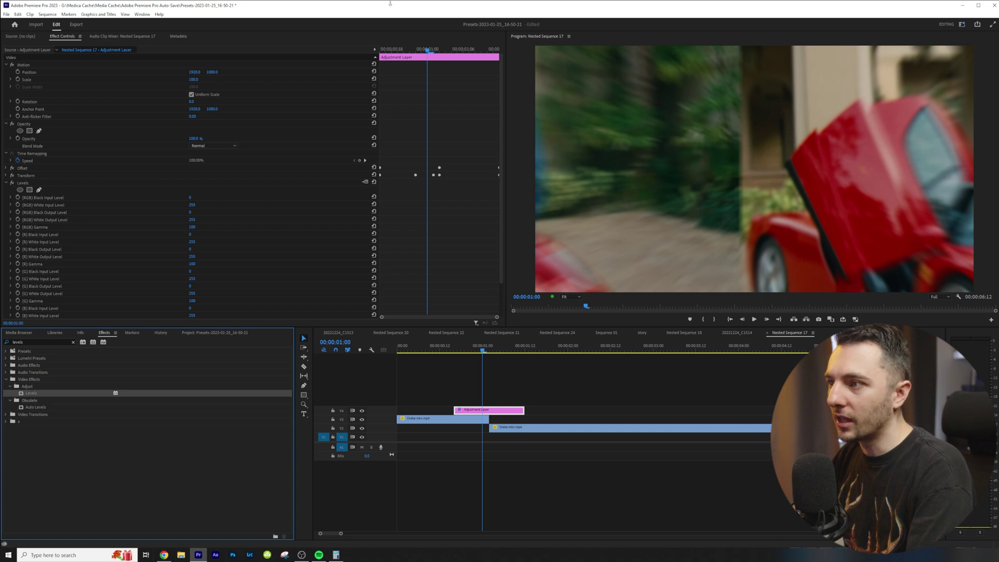
left_click(183, 224)
key("Up")
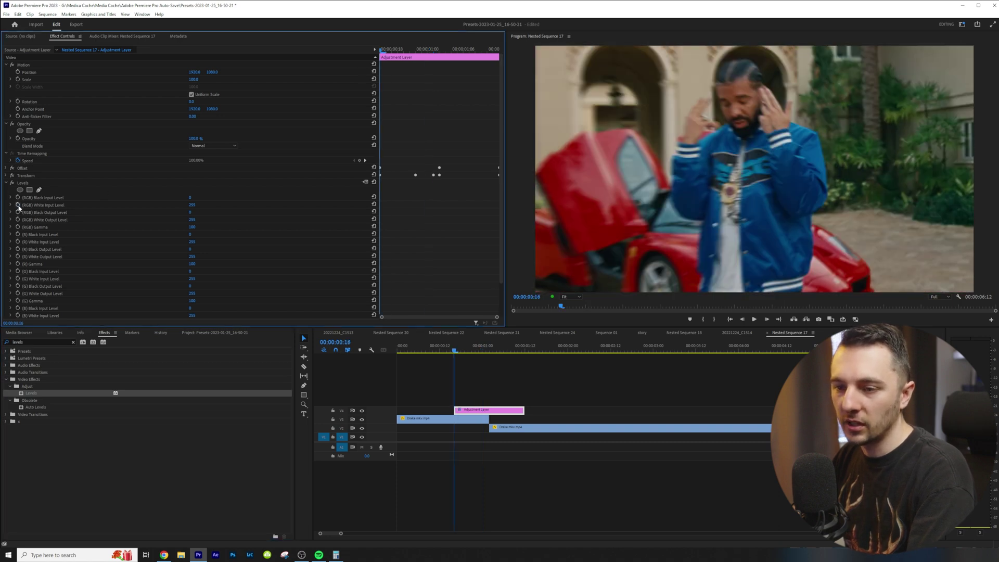
Step: Keyframe the (RGB) White Input Level across frames at 179, 67 and about 130
left_click(17, 205)
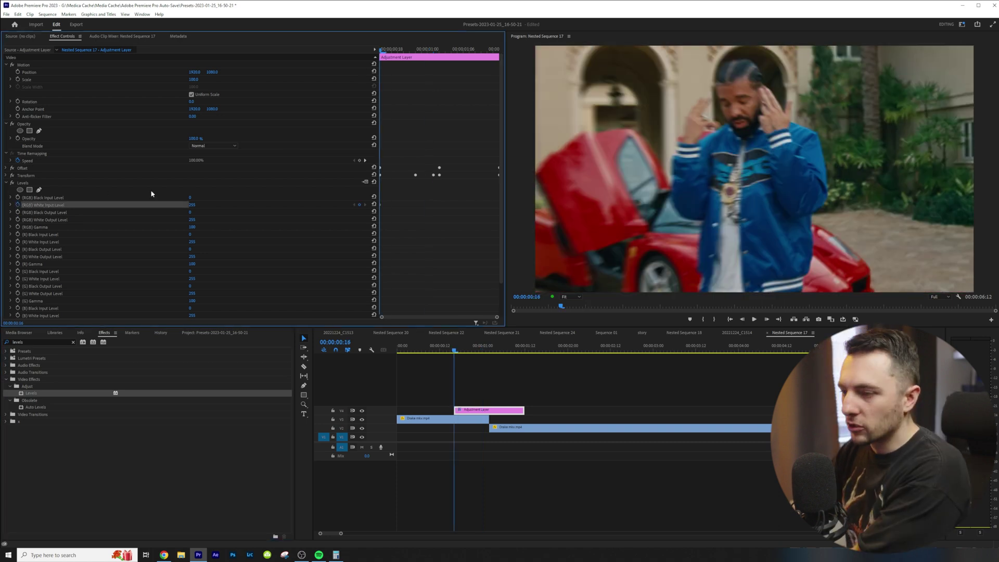
key("Right")
key("Right")
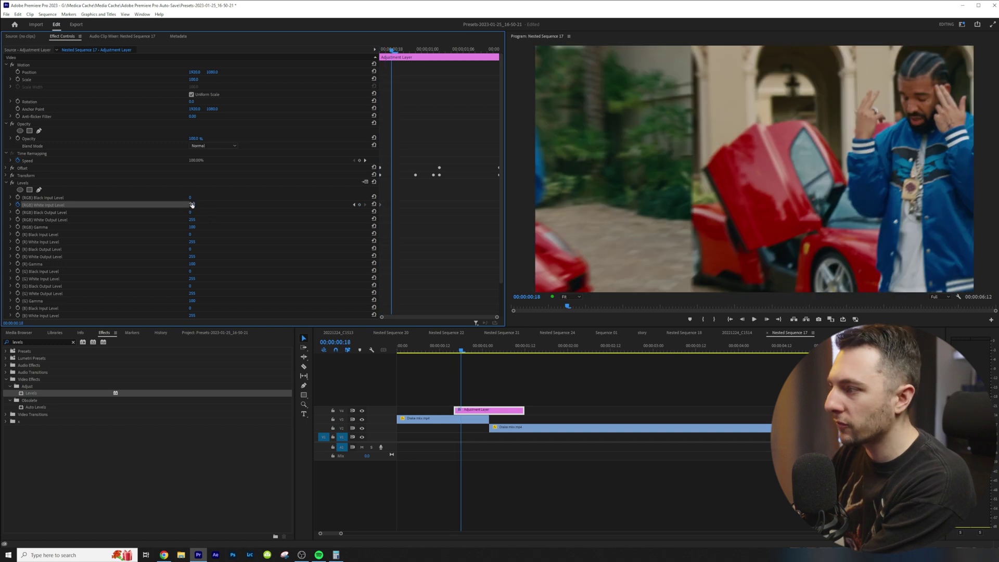
left_click_drag(191, 205, 153, 205)
key("Right")
key("Right")
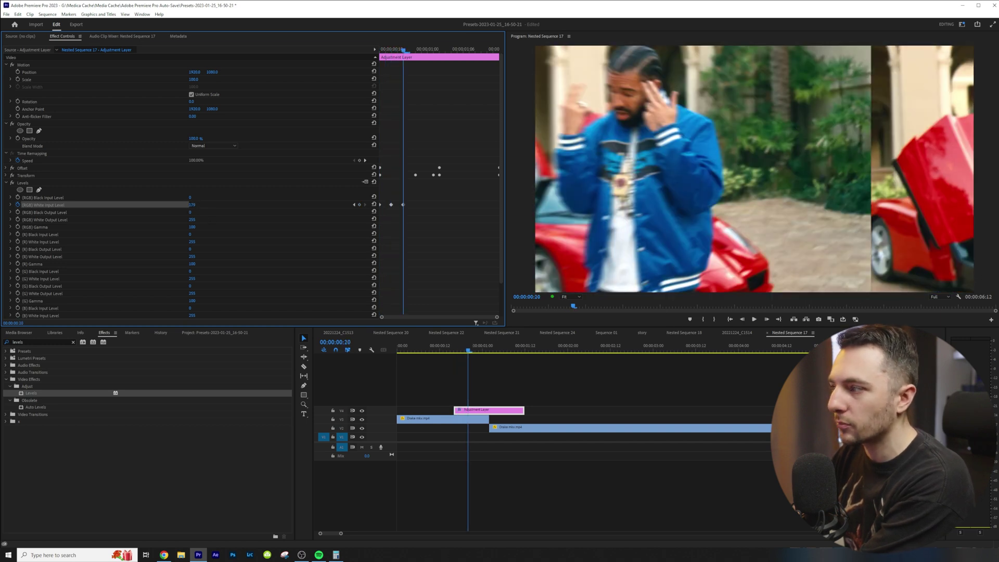
key("Right")
key("Right")
key("Right")
mouse_move(192, 205)
left_mouse_down()
mouse_move(156, 205)
mouse_move(218, 205)
mouse_move(180, 205)
left_mouse_up()
key("Right")
key("Right")
key("Right")
key("Left")
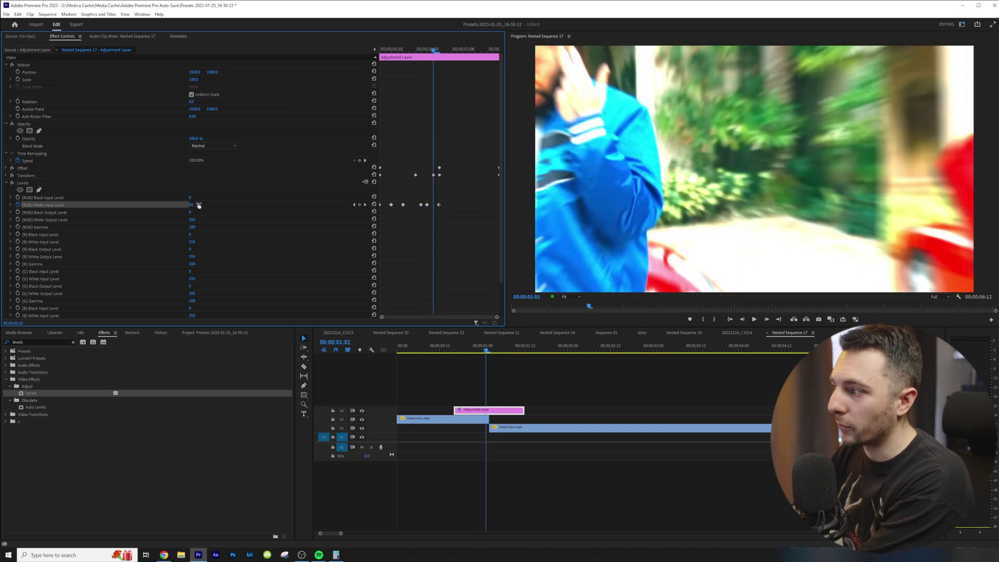
key("Right")
key("Right")
key("Right")
left_click_drag(192, 205, 207, 206)
key("Right")
key("Right")
key("Right")
key("Right")
key("Right")
key("Right")
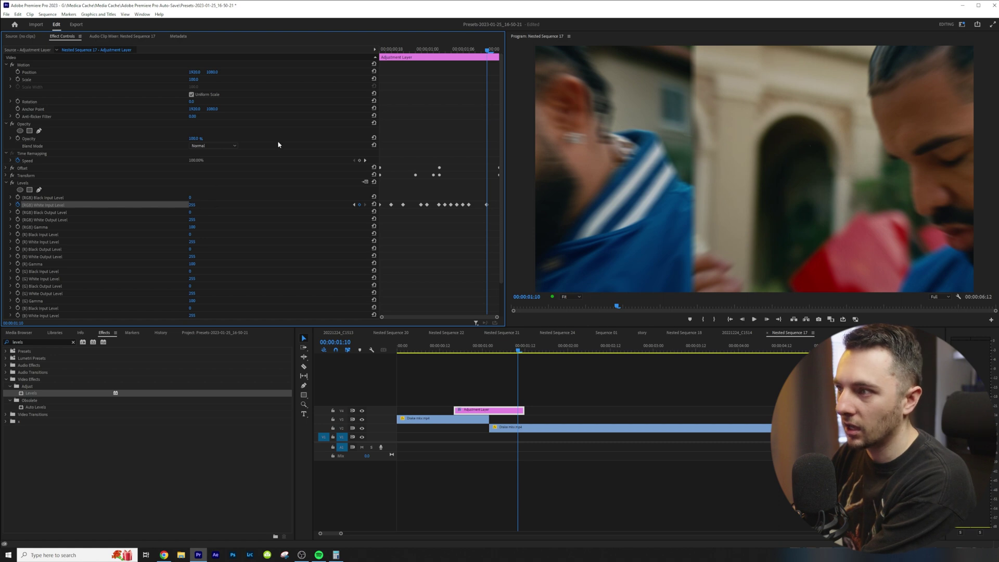
key("Up")
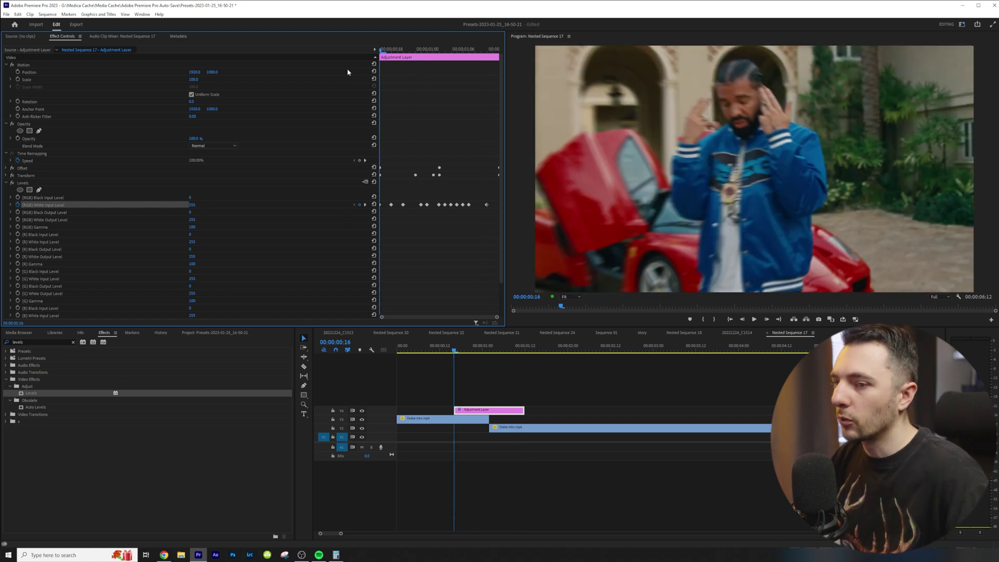
Step: Review the transition by playing and scrubbing it, undoing a trial trim of the Drake clip
left_click(6, 183)
key("space")
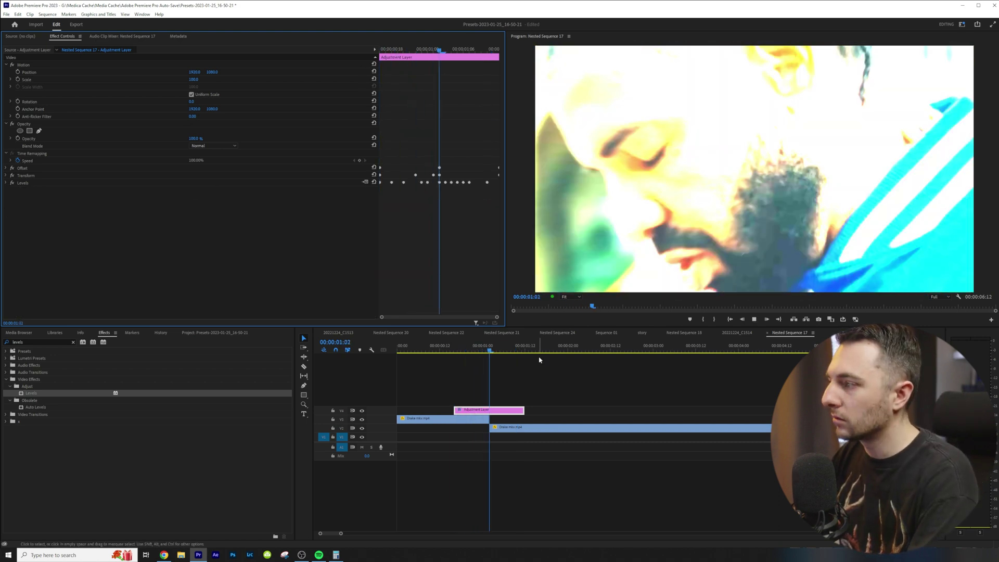
left_click_drag(484, 347, 489, 371)
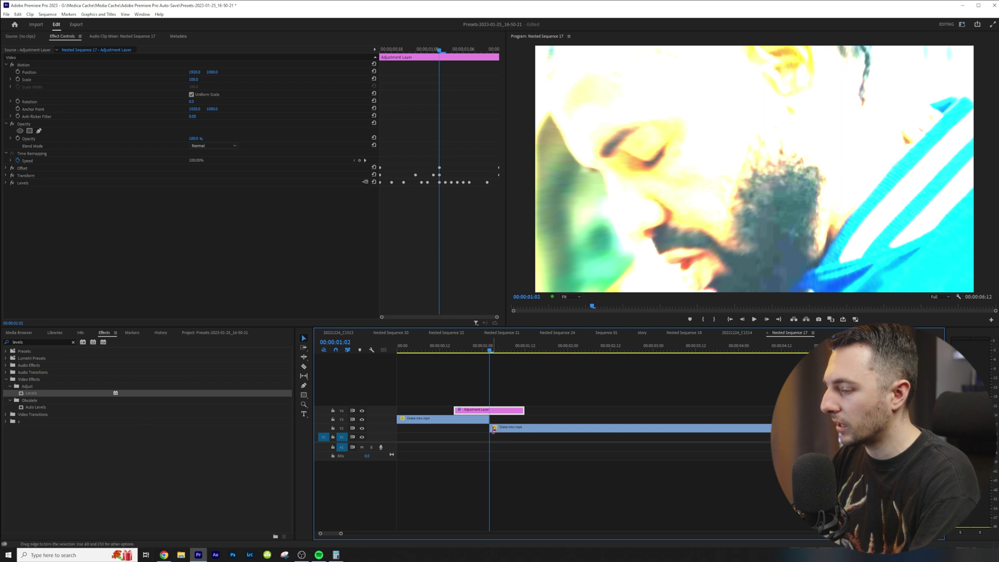
left_click_drag(489, 427, 546, 430)
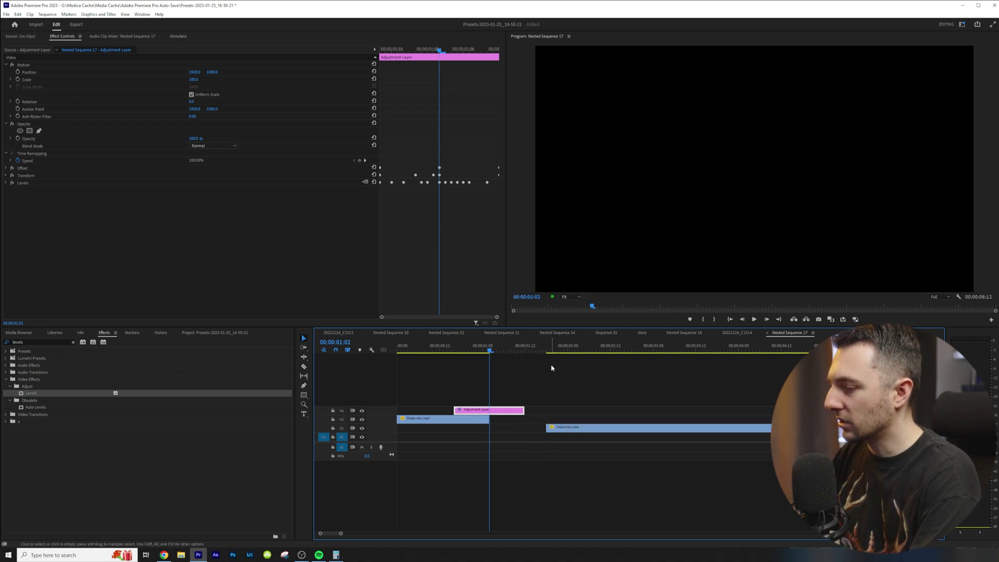
key("Down")
key("ctrl+z")
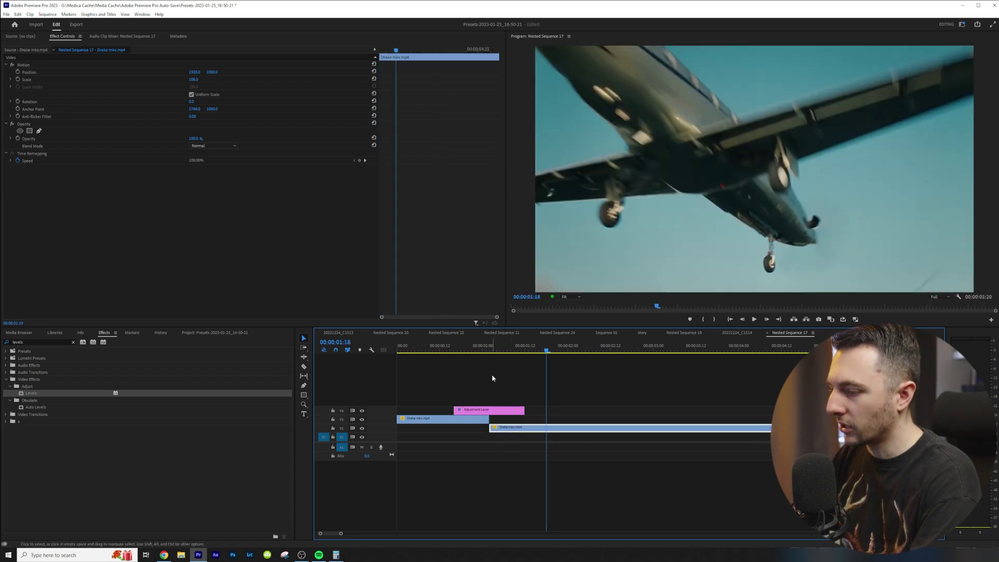
left_click(478, 345)
key("space")
left_click(439, 345)
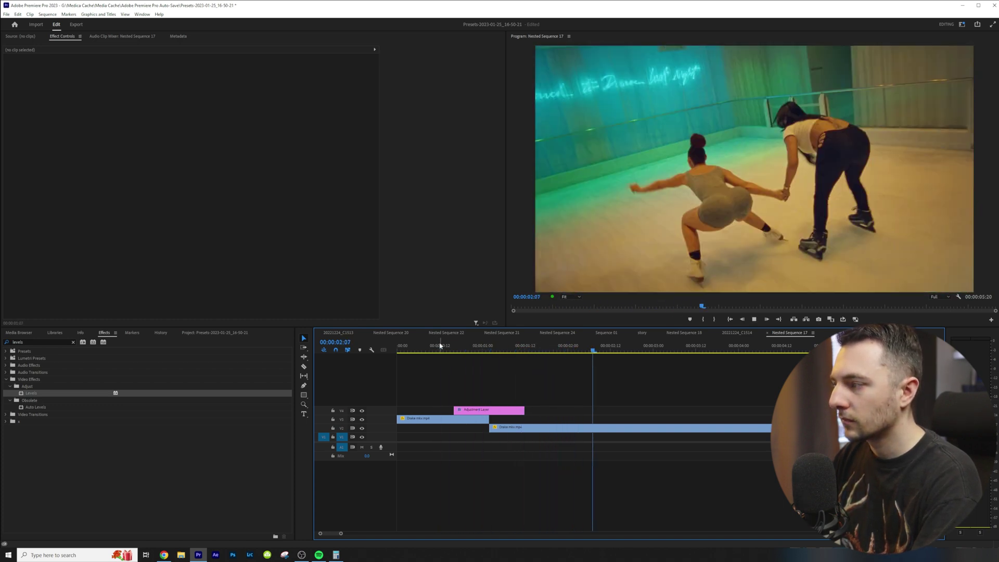
left_click(461, 346)
key("space")
left_click(468, 345)
Step: Select the adjustment layer's Offset, Transform and Levels effects together
left_click(489, 412)
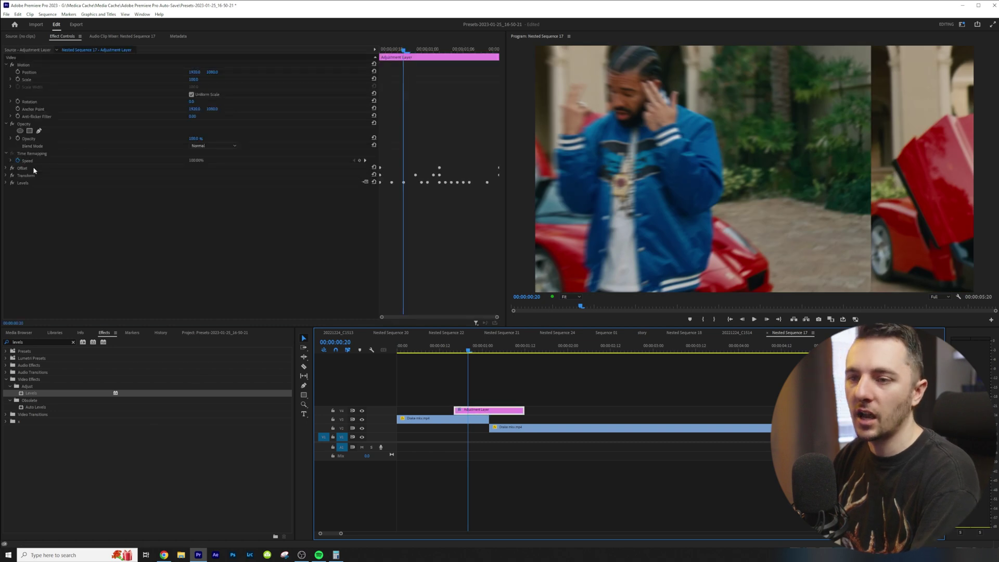
left_click(34, 168)
left_click(34, 175, "ctrl")
left_click(33, 183, "ctrl")
Step: Save the three effects as preset 'Crazy Transition 1 (20 Frames)', then delete them from the layer
right_click(32, 183)
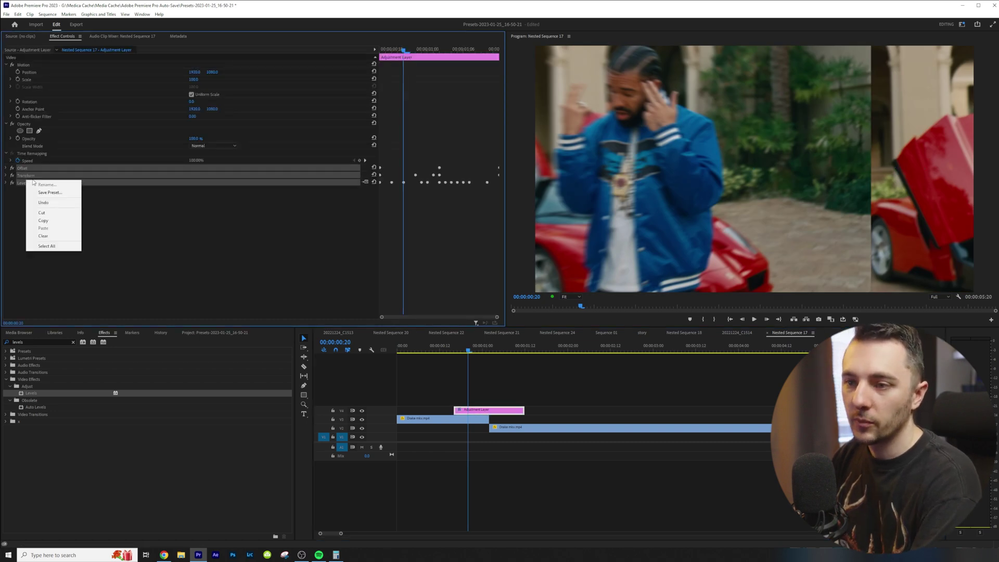
left_click(55, 194)
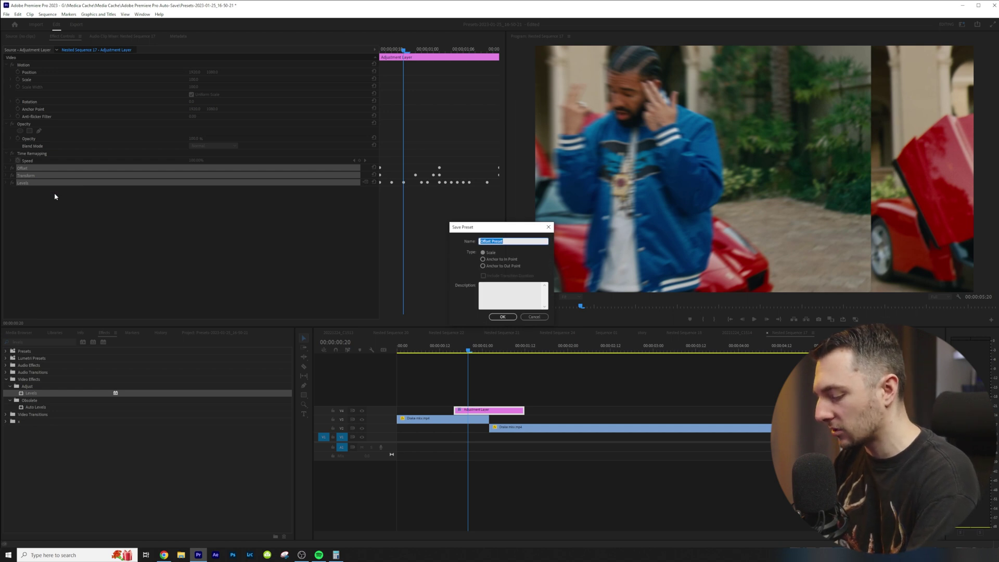
type("Crazy Transition 1 (20 Frames")
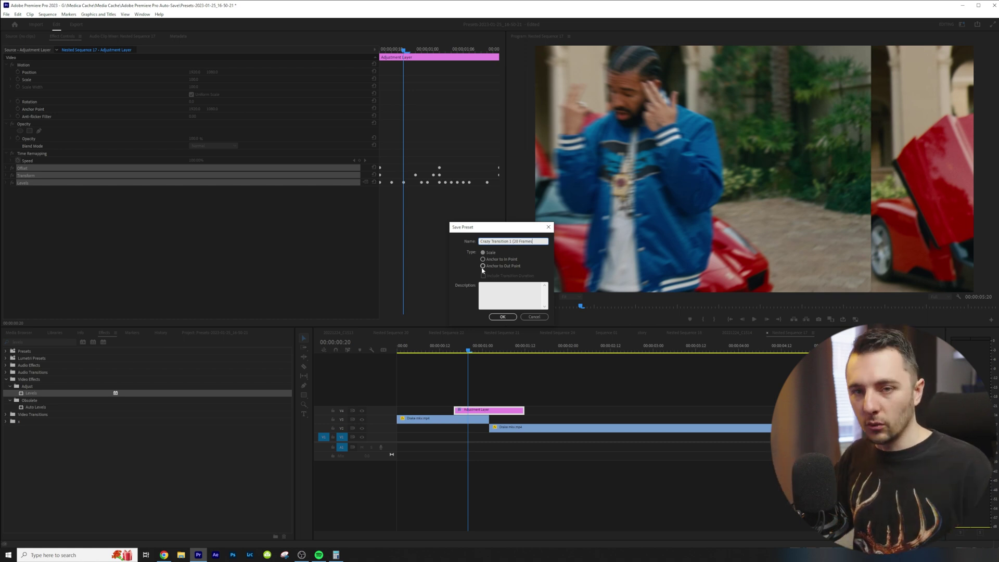
left_click(501, 316)
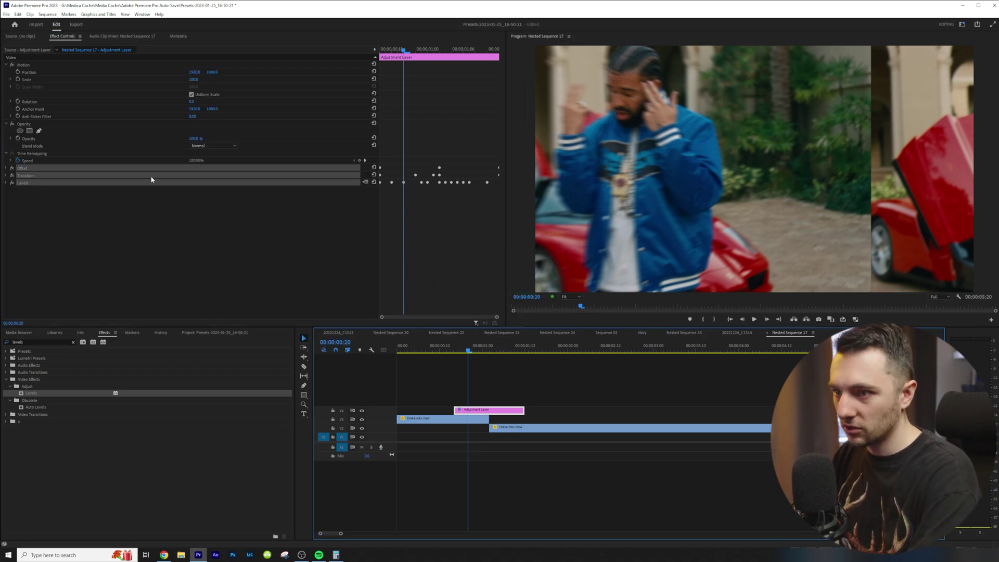
key("Delete")
Step: Apply Crazy Transition 1 from the Presets folder to the Adjustment Layer, preview it, and undo
left_click(73, 342)
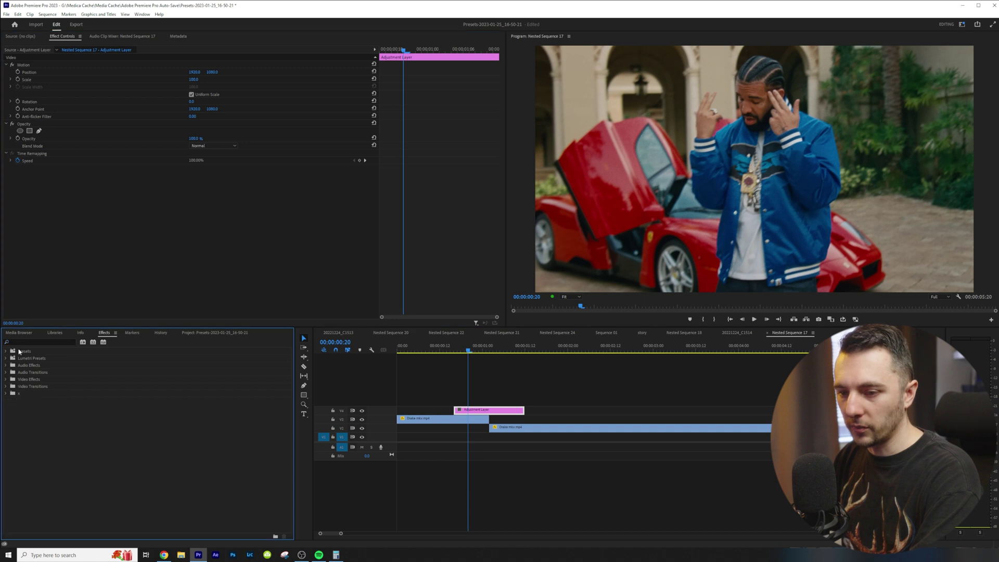
left_click(6, 351)
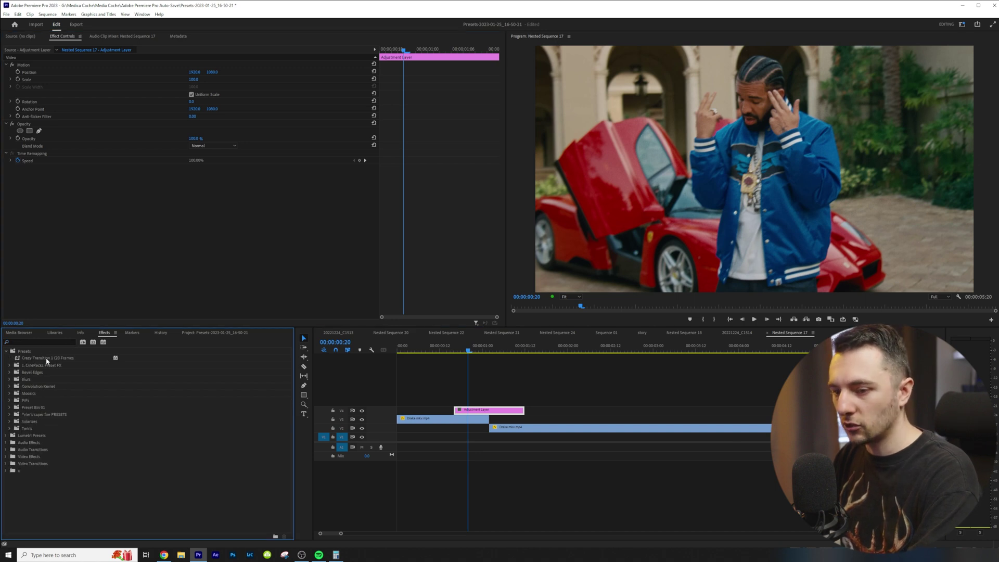
left_click_drag(47, 358, 462, 410)
left_click_drag(455, 347, 428, 346)
key("space")
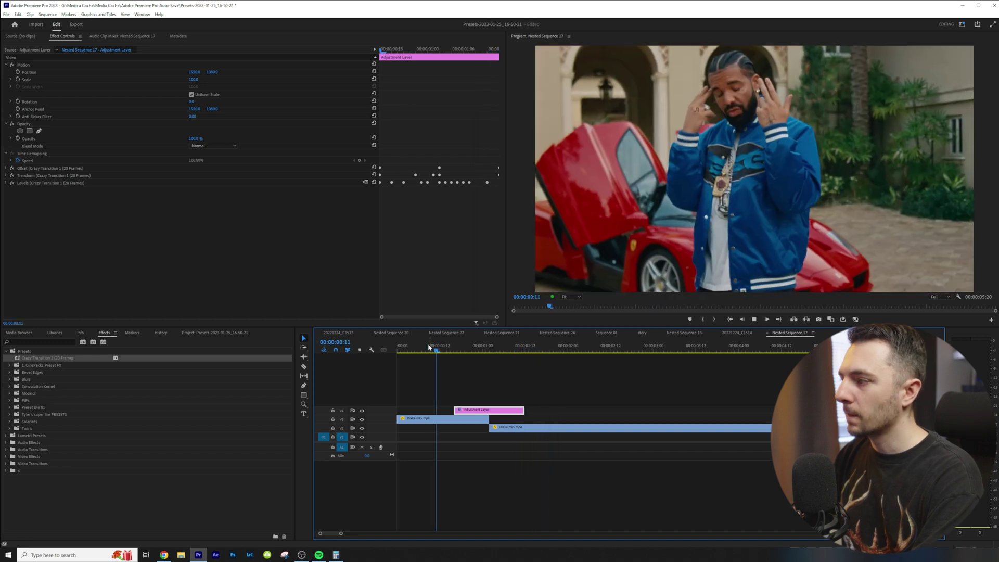
key("ctrl+z")
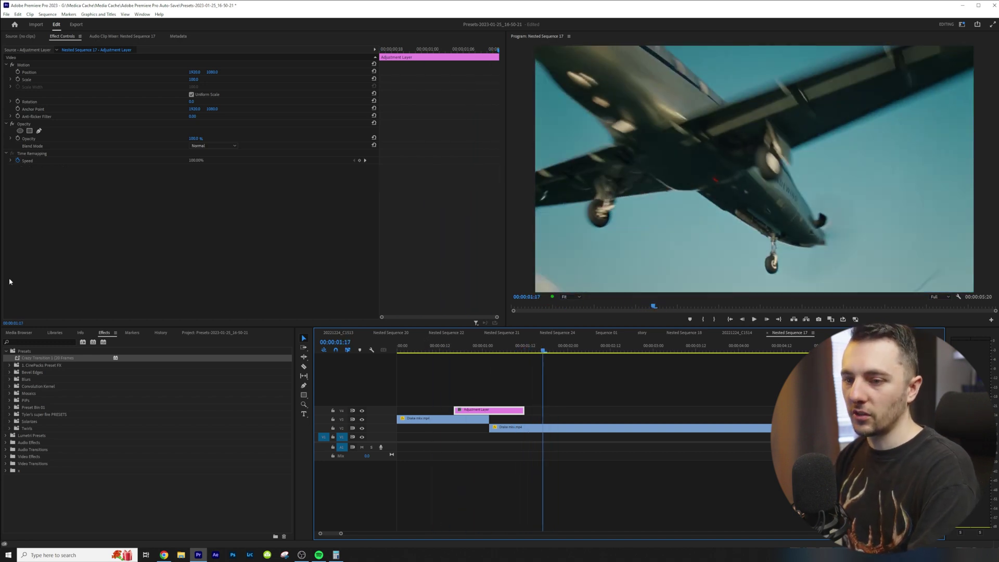
Step: Extend both edges of the Adjustment Layer, reapply Crazy Transition 1, and play it back
left_click_drag(524, 410, 545, 410)
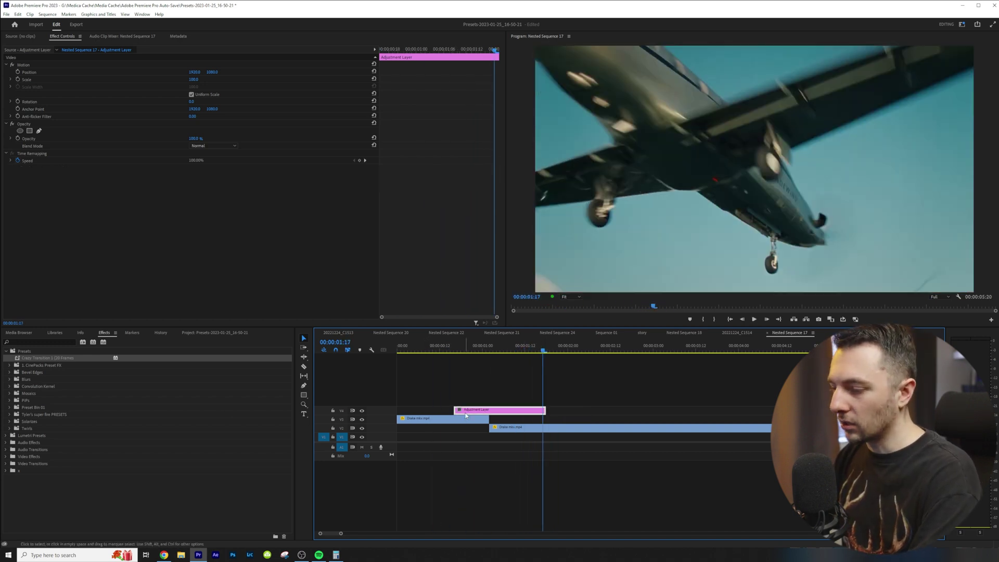
left_click_drag(451, 410, 429, 410)
left_click(436, 347)
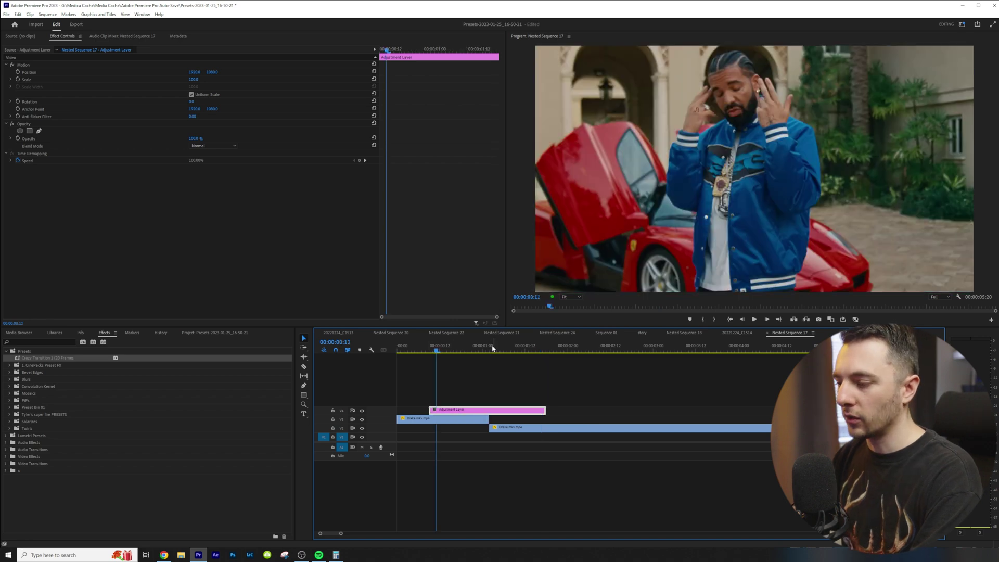
left_click(493, 348)
left_click_drag(41, 358, 468, 410)
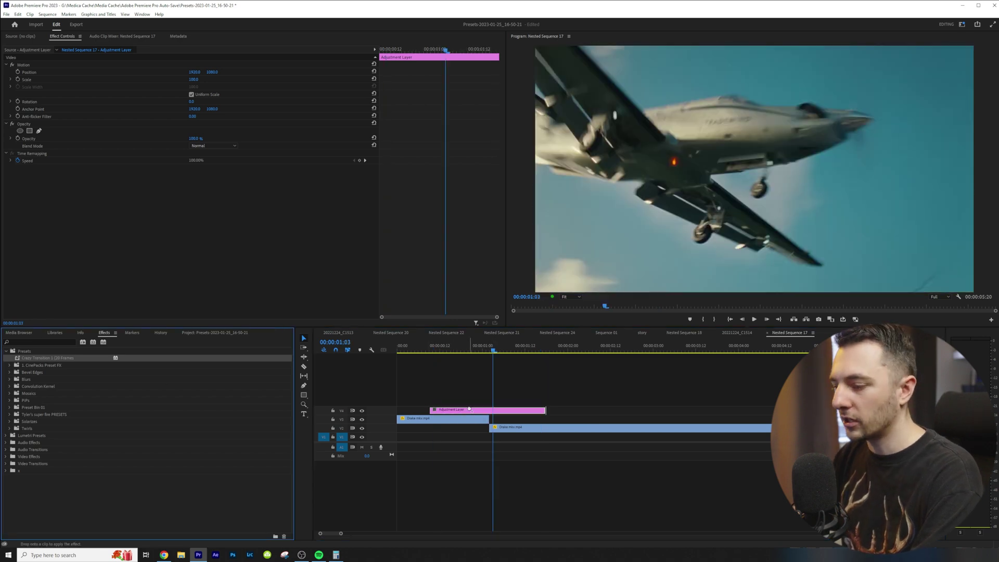
left_click(435, 348)
key("space")
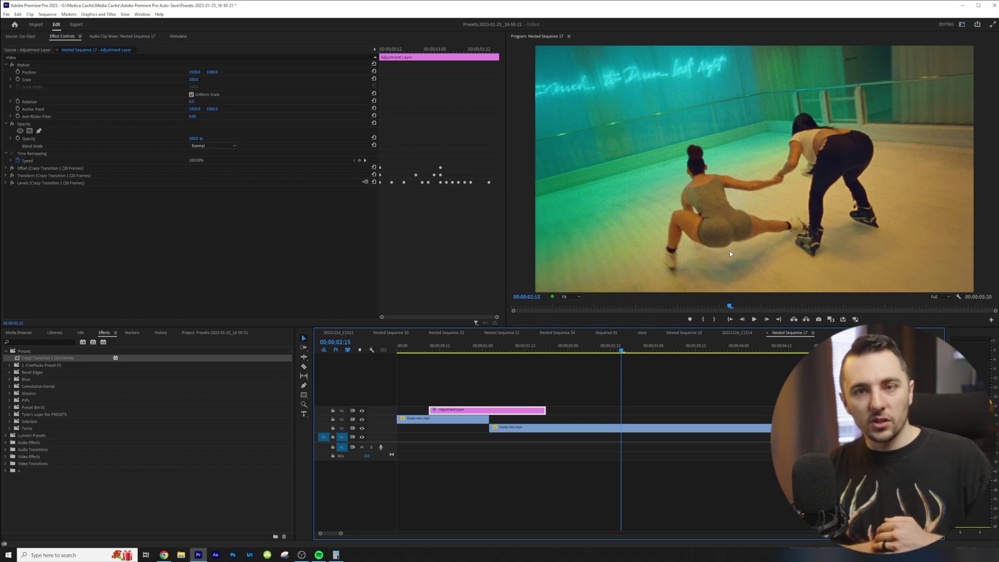
left_click(62, 341)
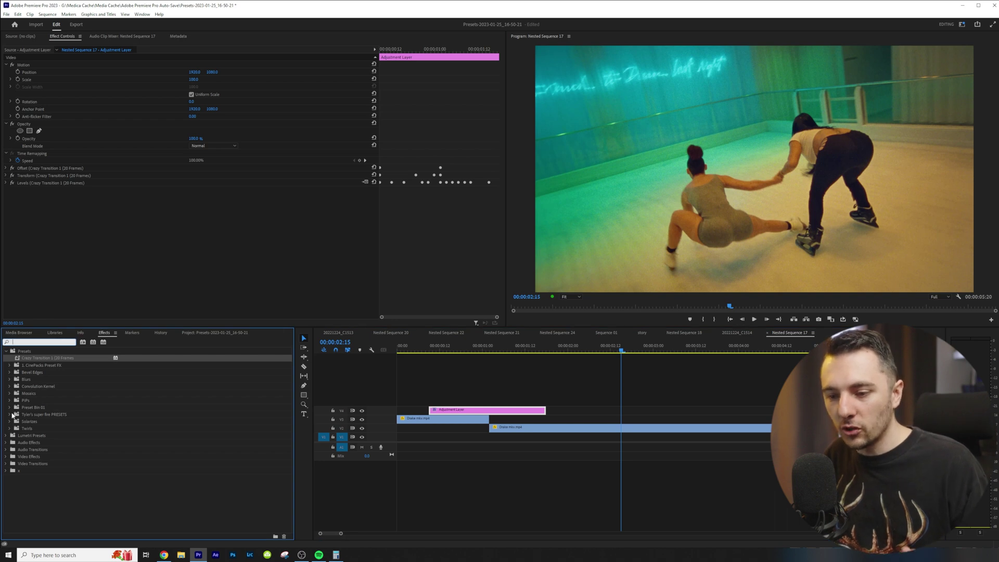
Step: Delete the Adjustment Layer and move the first Drake clip up onto track V3
left_click(12, 415)
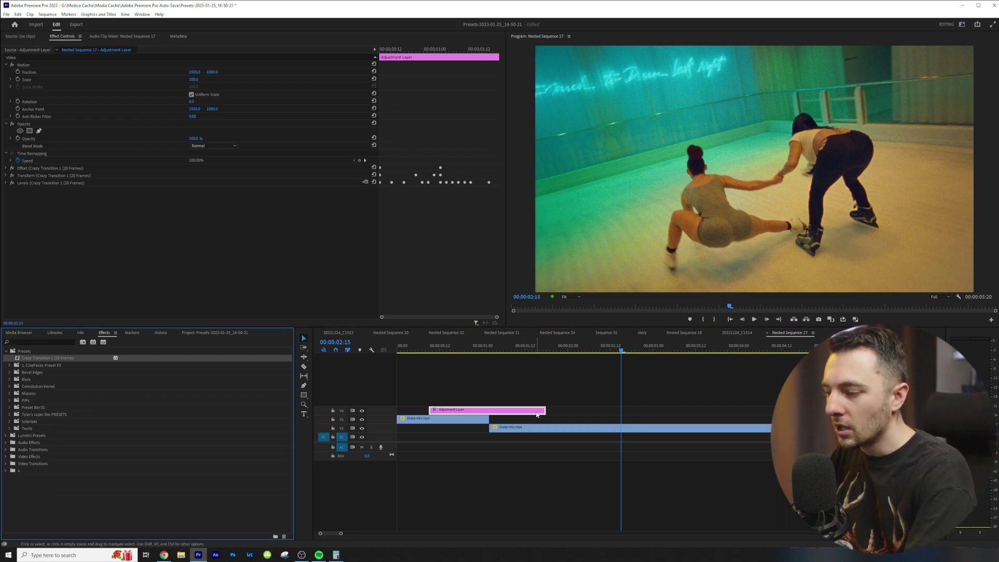
left_click(534, 411)
key("Delete")
left_click_drag(507, 428, 507, 420)
Step: Razor-cut the clip five frames either side of 00:00:01:02 and nest both pieces
left_click(490, 349)
key("shift+Left")
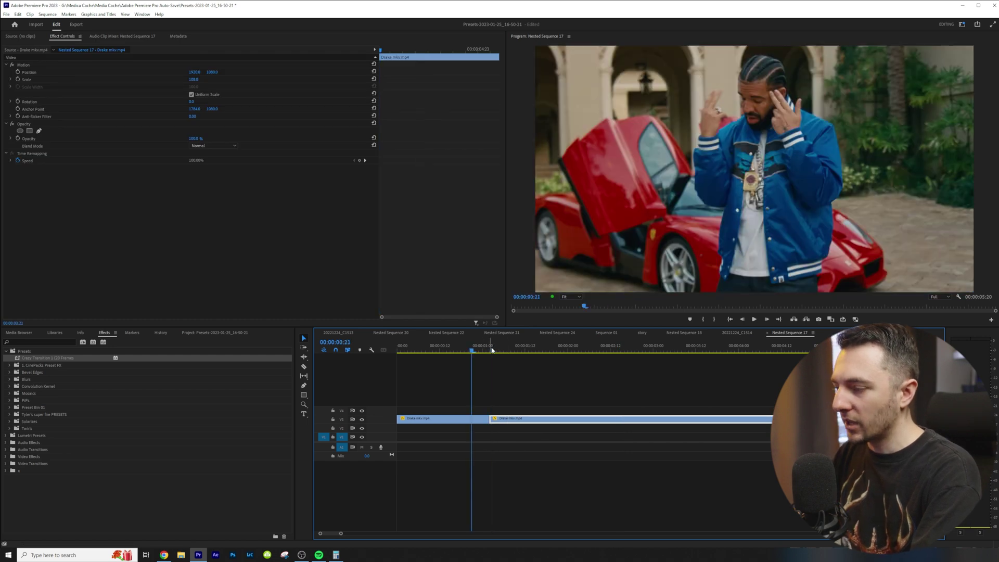
key("c")
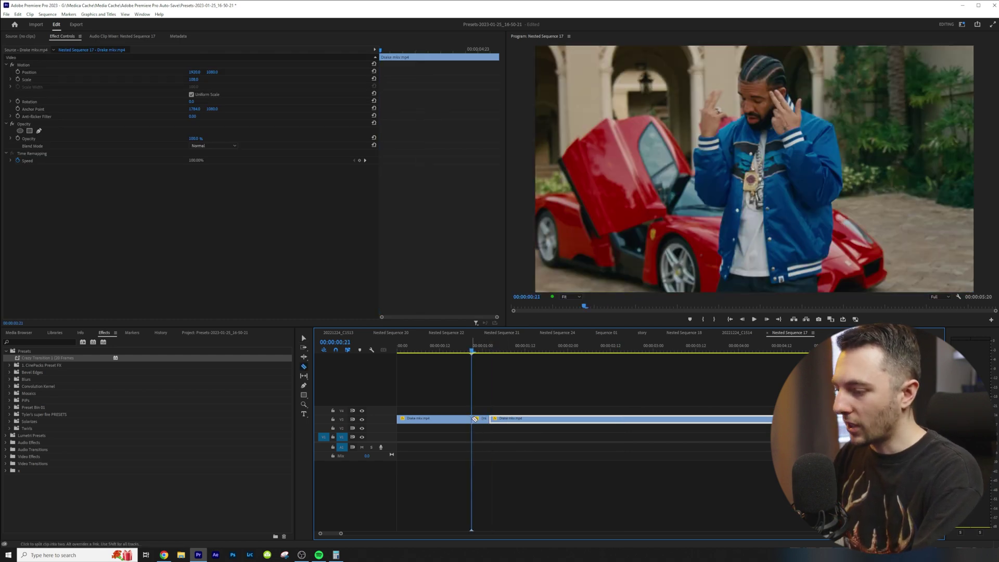
key("shift+Right")
key("shift+Right")
left_click(507, 419)
key("v")
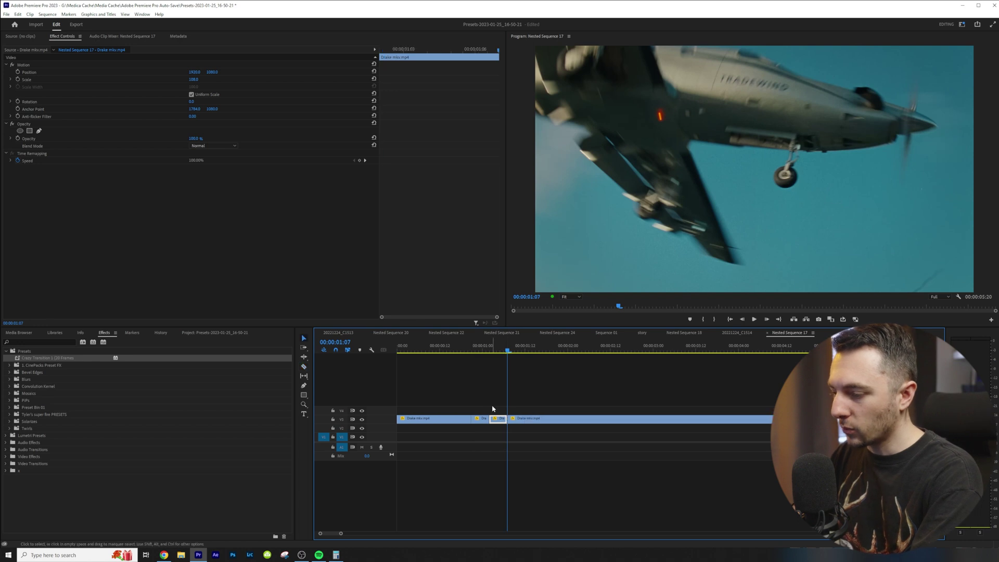
left_click(482, 420, "shift")
key("alt+n")
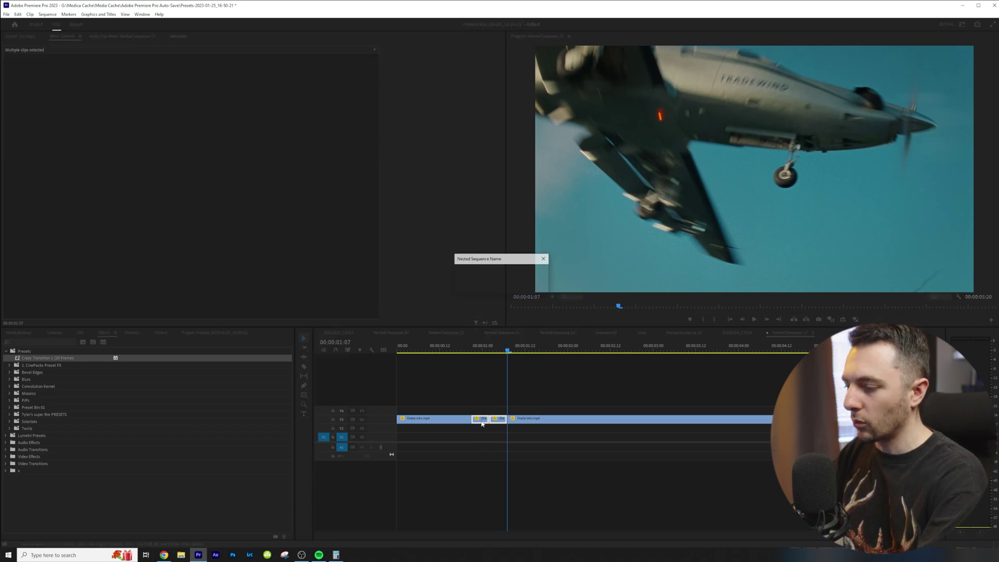
key("Return")
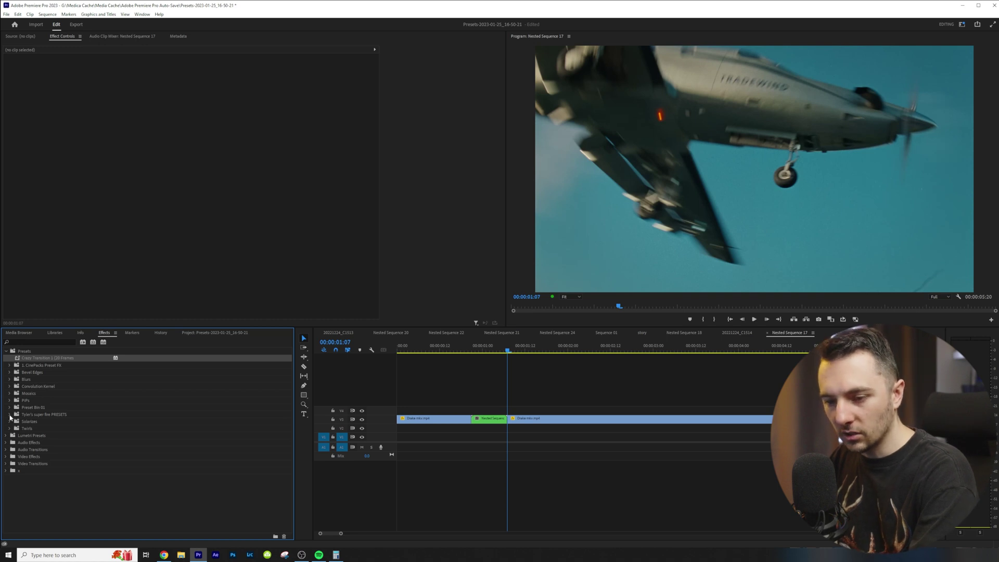
Step: Try the 02. Shake n' Flash preset on the nested clip, preview it, and undo
left_click(10, 366)
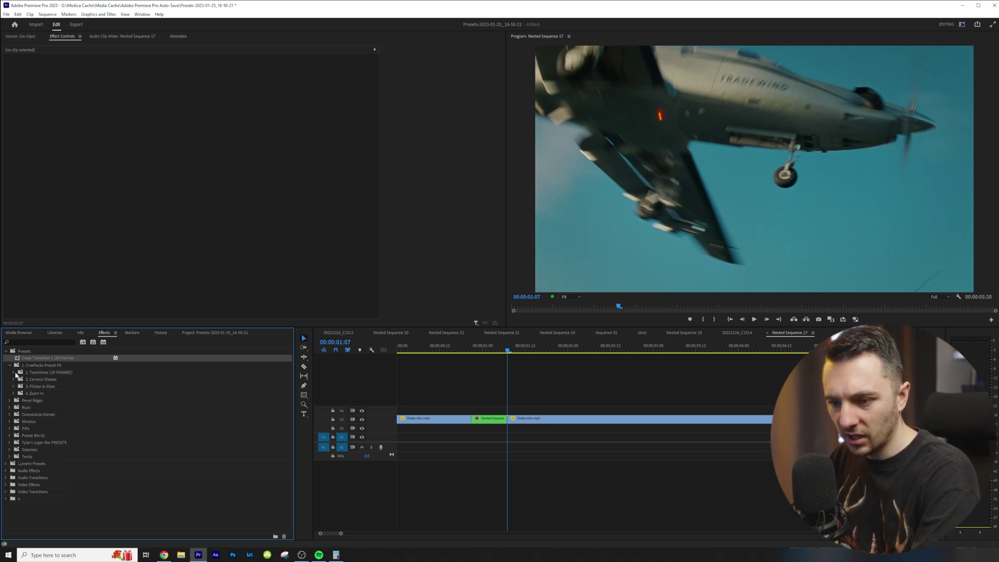
left_click(14, 372)
left_click_drag(48, 386, 486, 419)
mouse_move(456, 354)
left_mouse_down()
mouse_move(509, 351)
mouse_move(472, 352)
left_mouse_up()
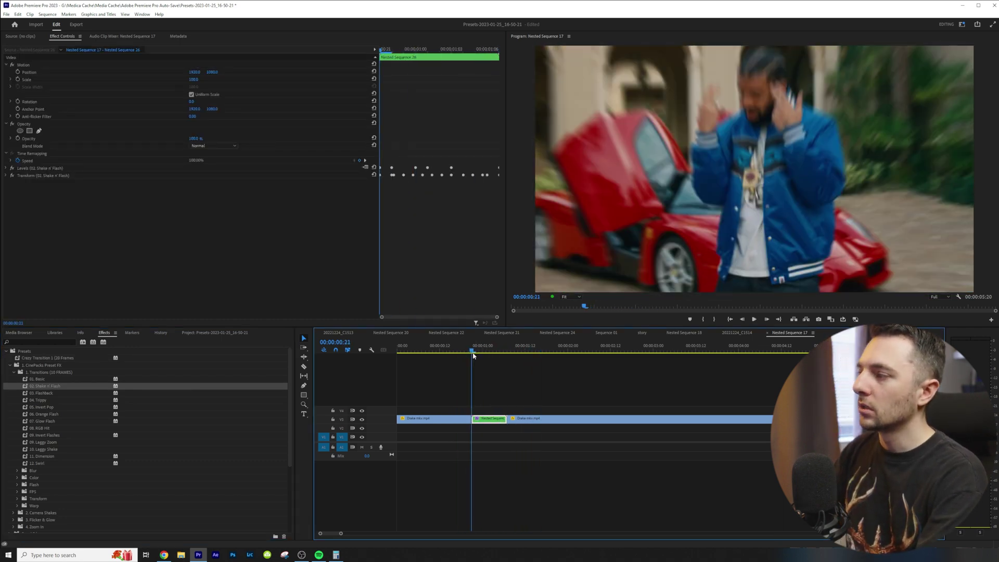
key("space")
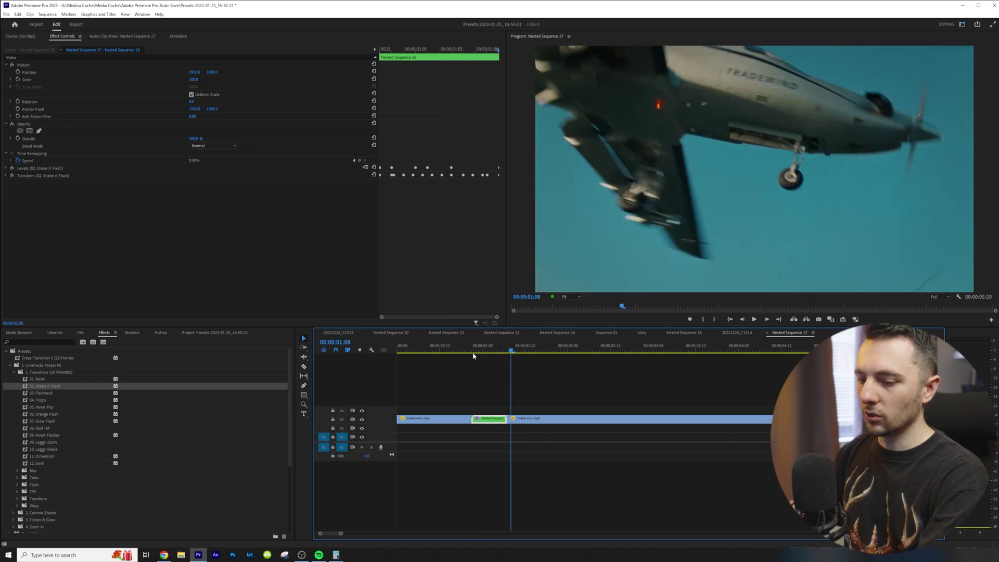
key("ctrl+z")
Step: Apply the Blur 02 and Transform 02 presets to the nested clip
scroll(36, 437, "down", 3)
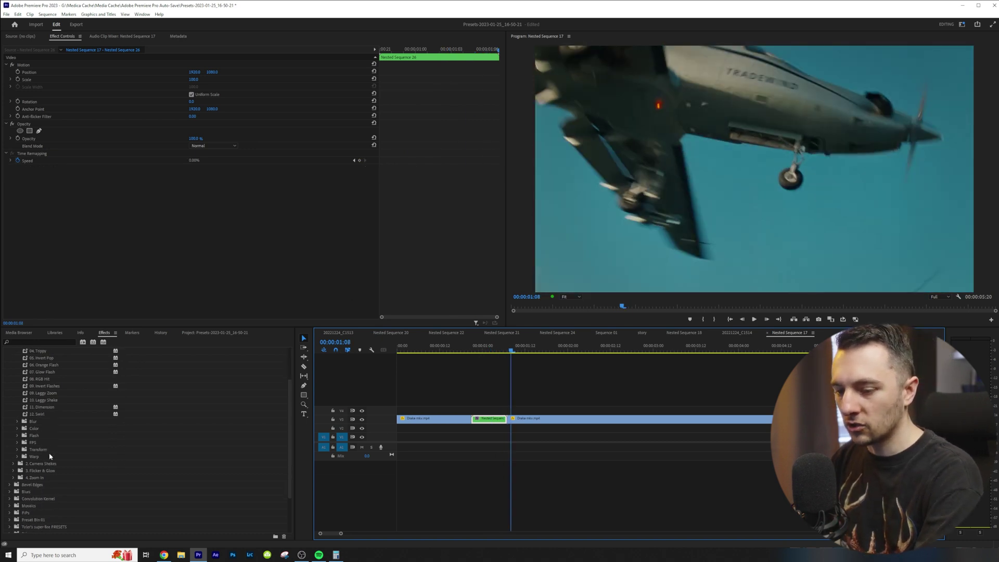
left_click(18, 422)
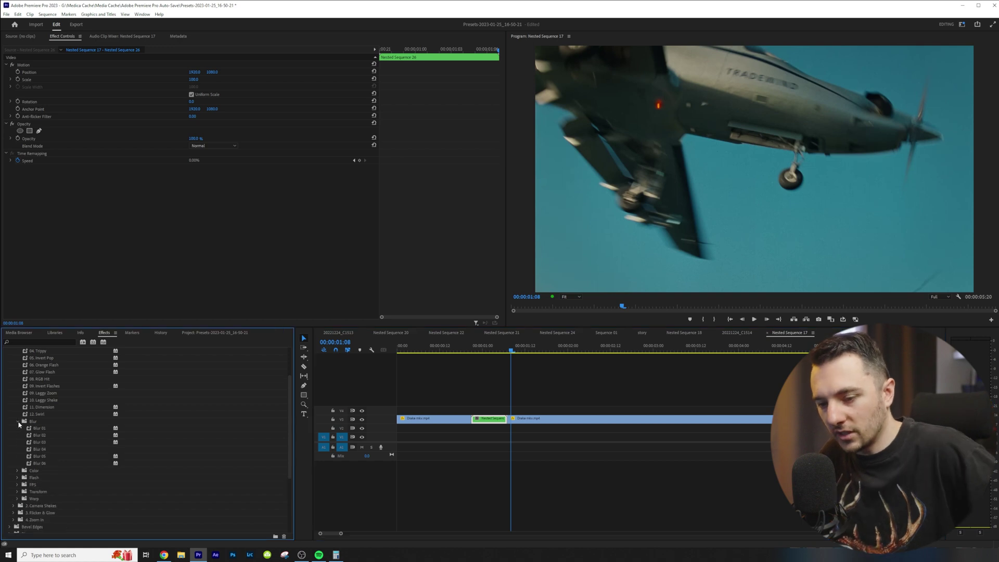
left_click(47, 436)
left_click_drag(47, 435, 497, 419)
scroll(14, 423, "down", 3)
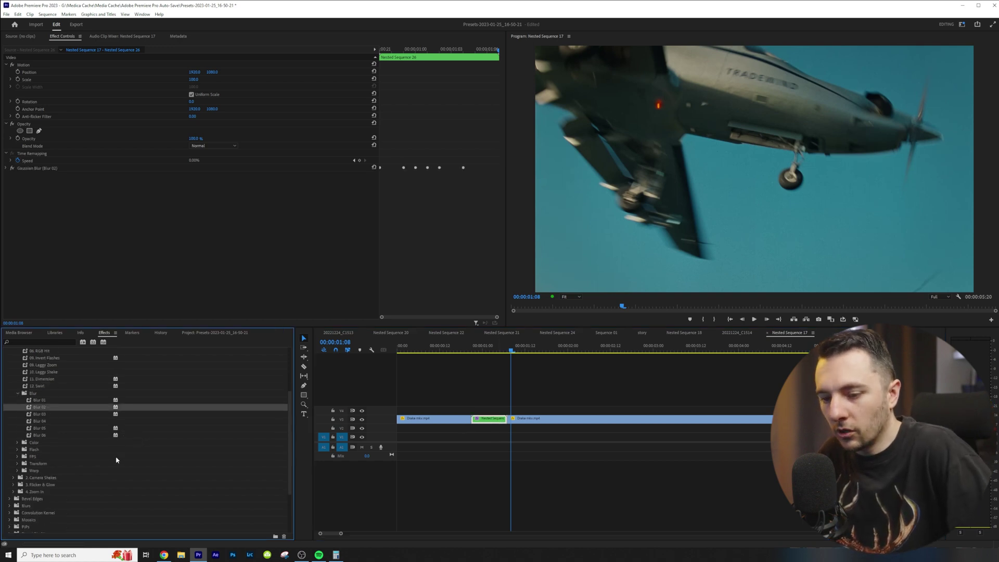
left_click(17, 435)
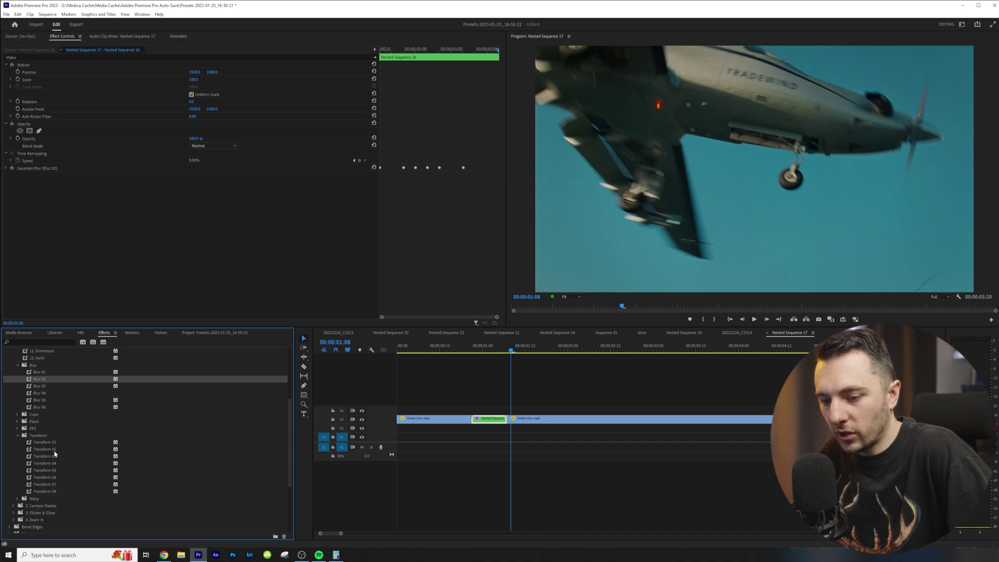
left_click_drag(44, 449, 488, 419)
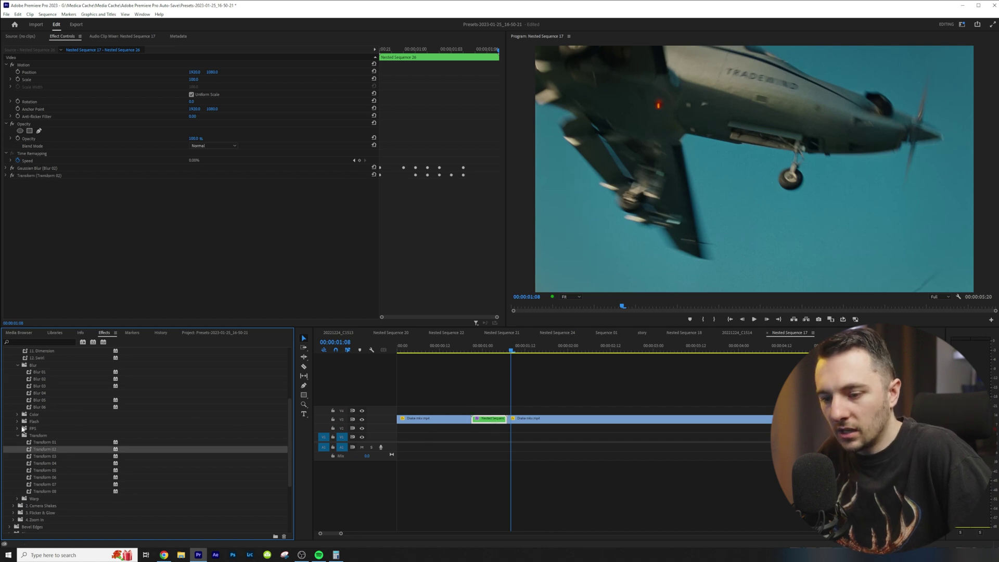
Step: Add the Flash 03 preset to the nested clip and preview the combined transition
left_click(18, 421)
left_click_drag(40, 441, 488, 420)
left_click(472, 350)
key("space")
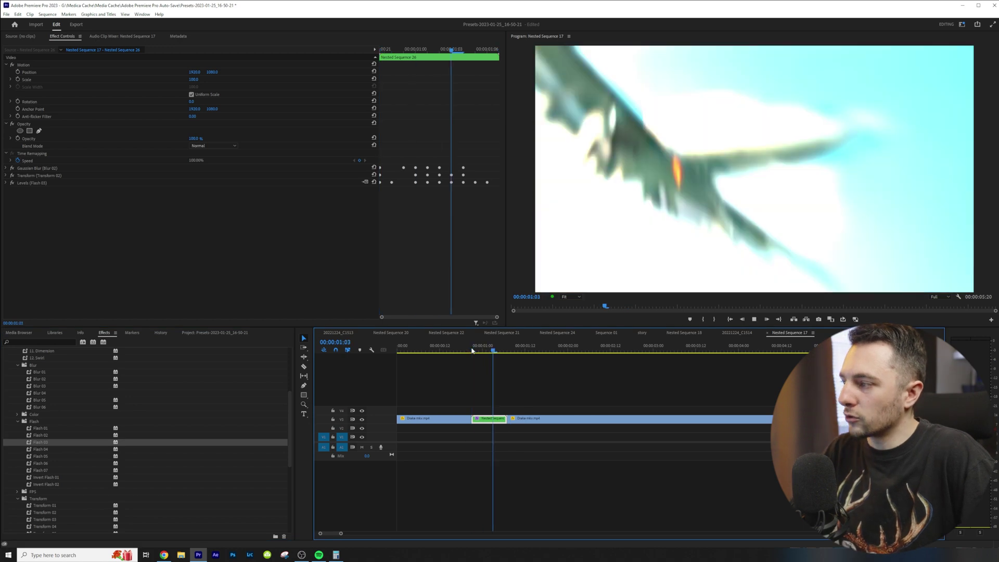
key("space")
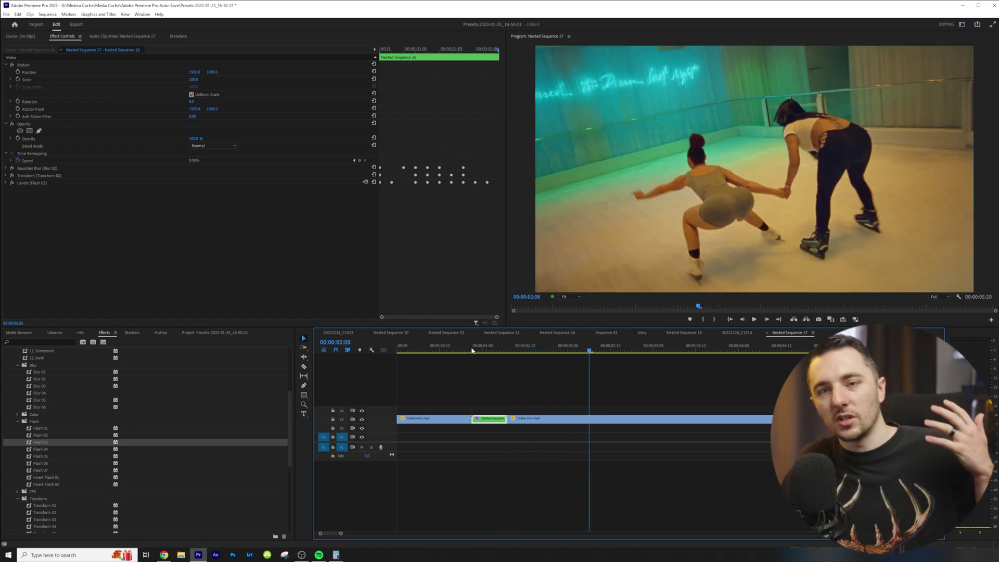